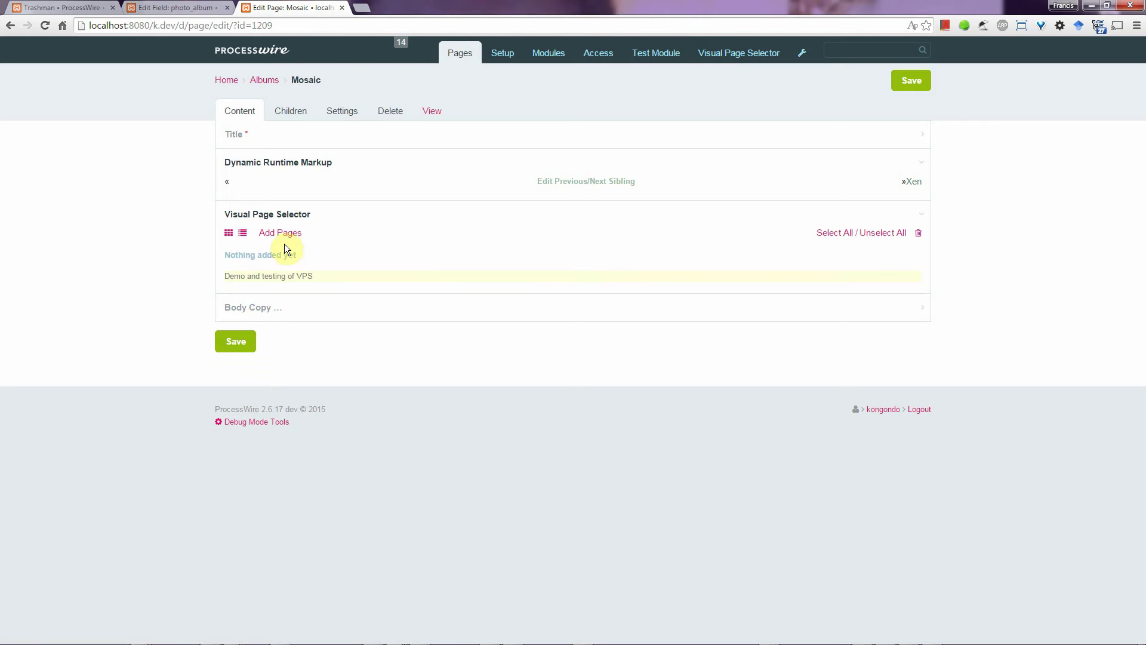
Step: Open the selection window for adding pages to the Mosaic album and page forward through the available images
click(286, 233)
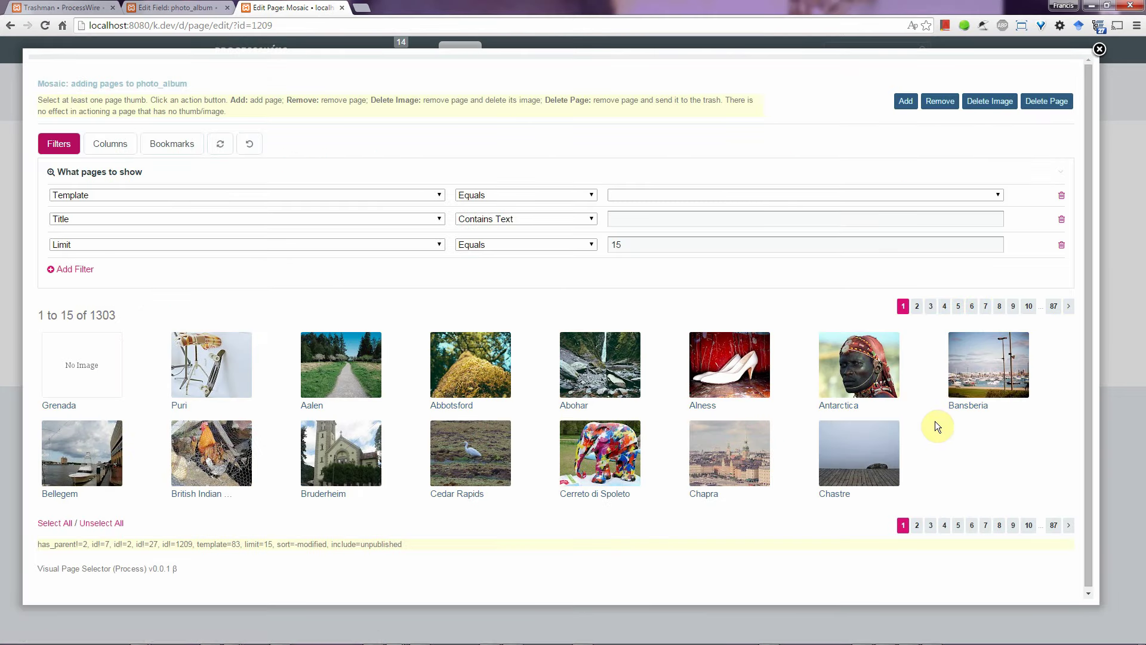
click(1069, 307)
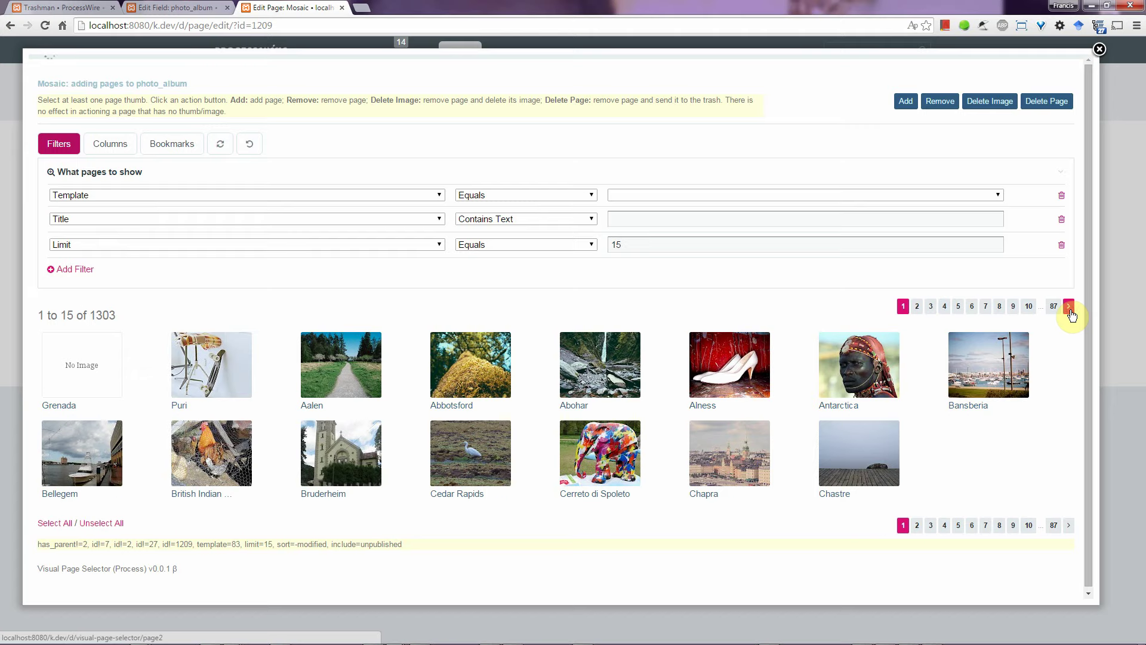
click(1069, 306)
click(1069, 307)
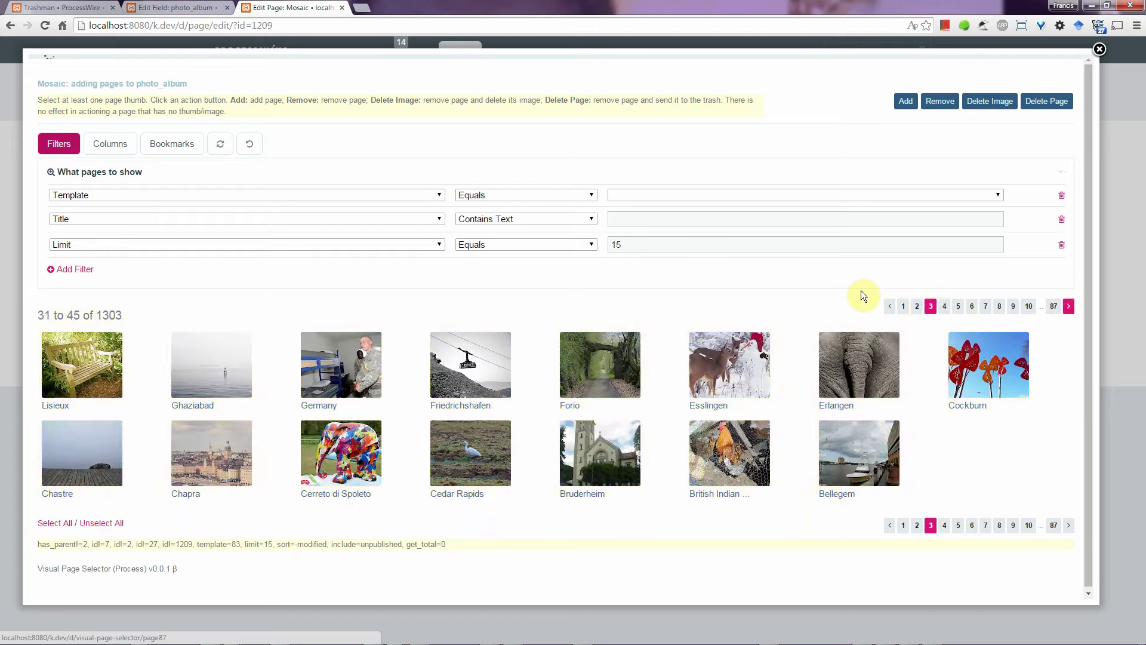
Step: Set the Limit filter to 100 and look through the enlarged set of thumbnails
double_click(627, 244)
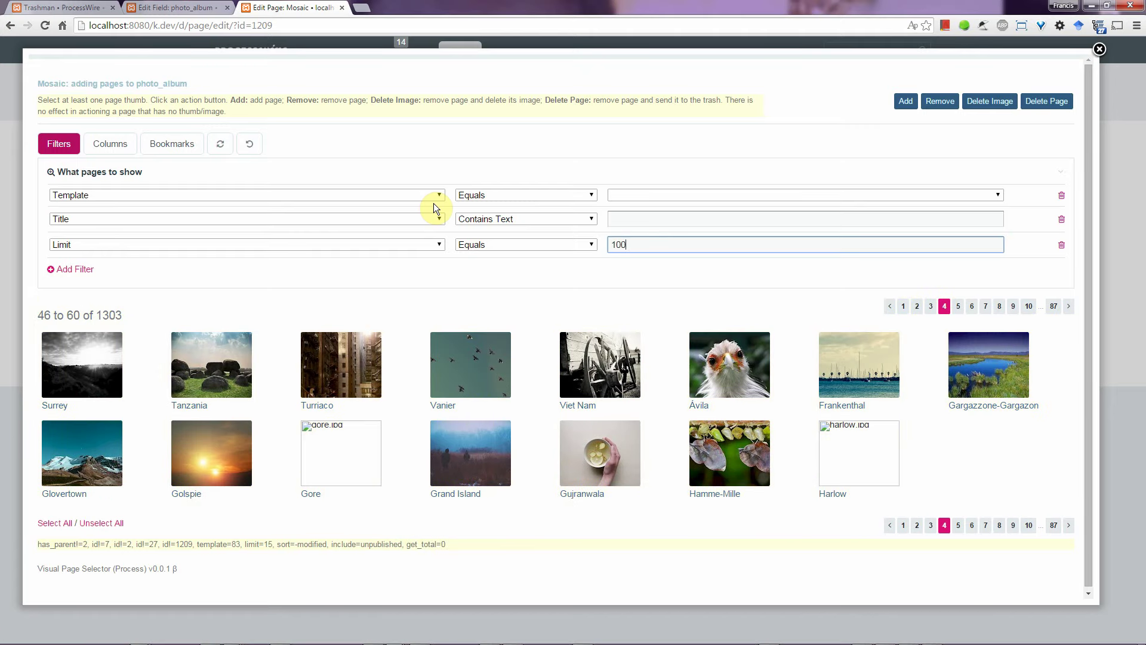
text(100)
key(Return)
scroll(755, 374, down, 9)
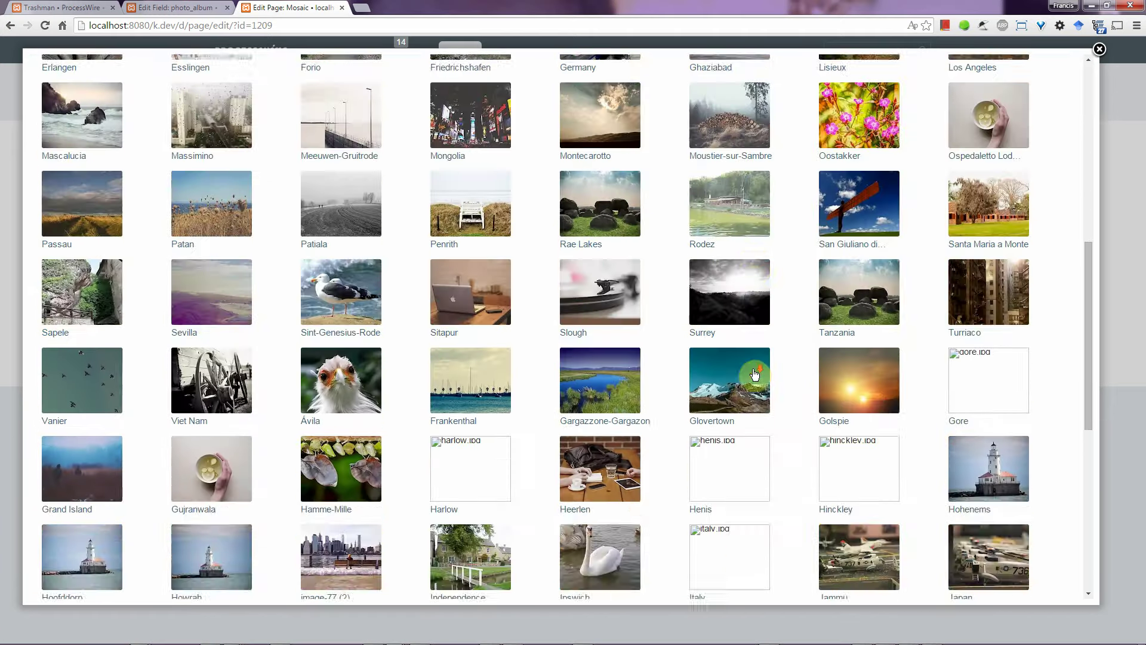
scroll(755, 374, down, 4)
scroll(758, 373, up, 13)
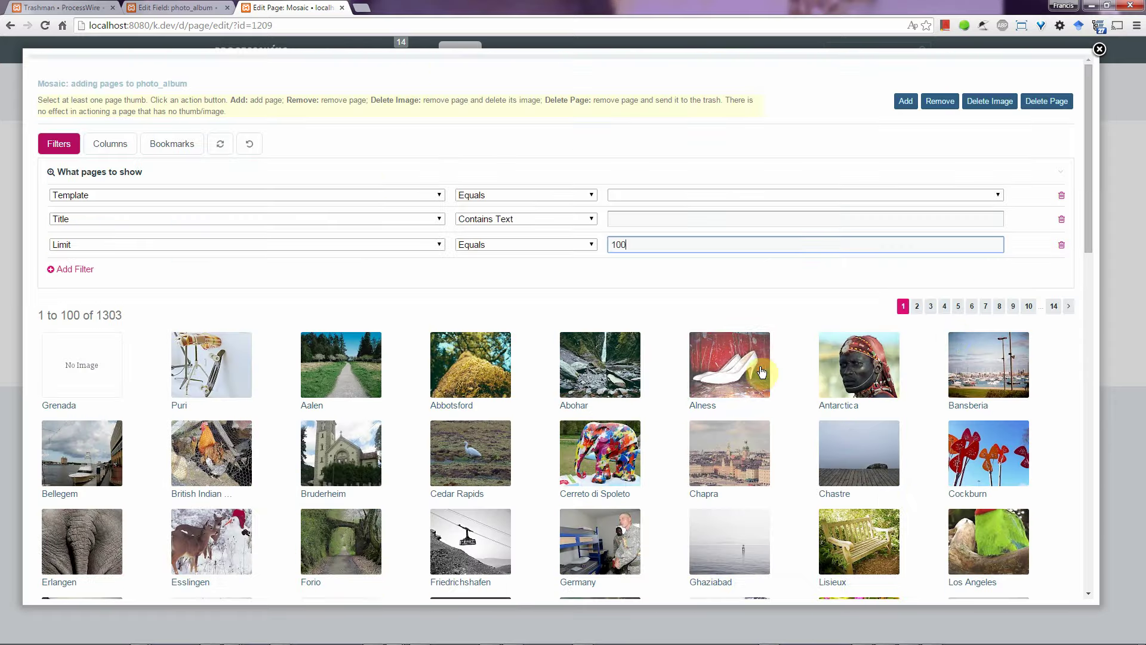
Step: Add every page on results page 7 to the Mosaic album and close the selection window
click(986, 307)
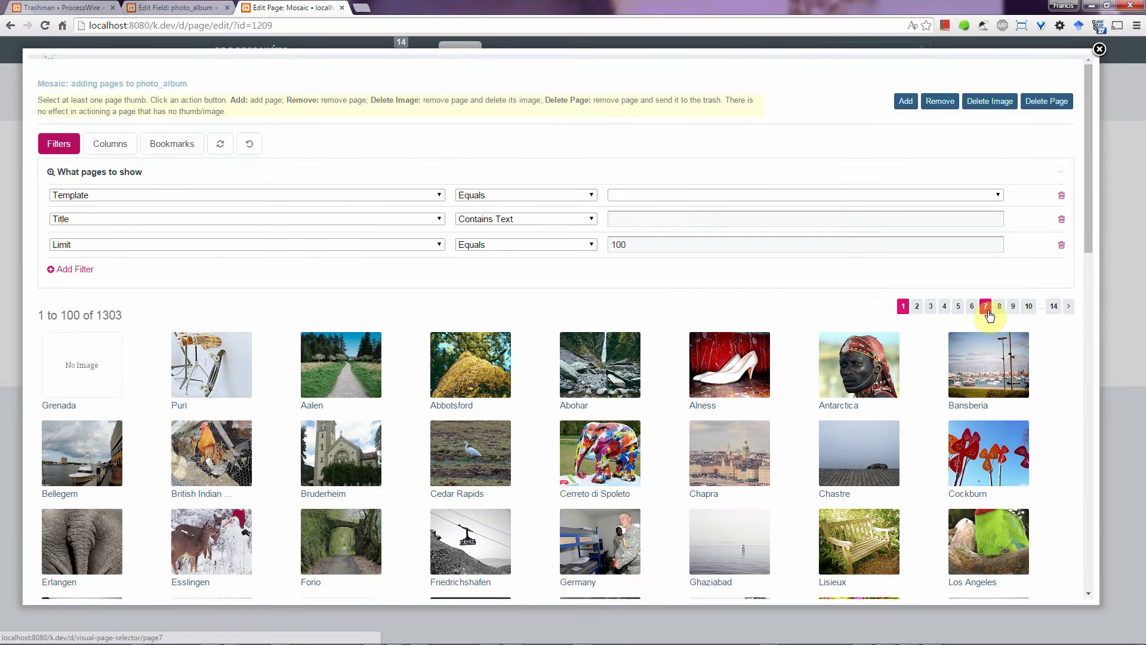
scroll(983, 320, down, 4)
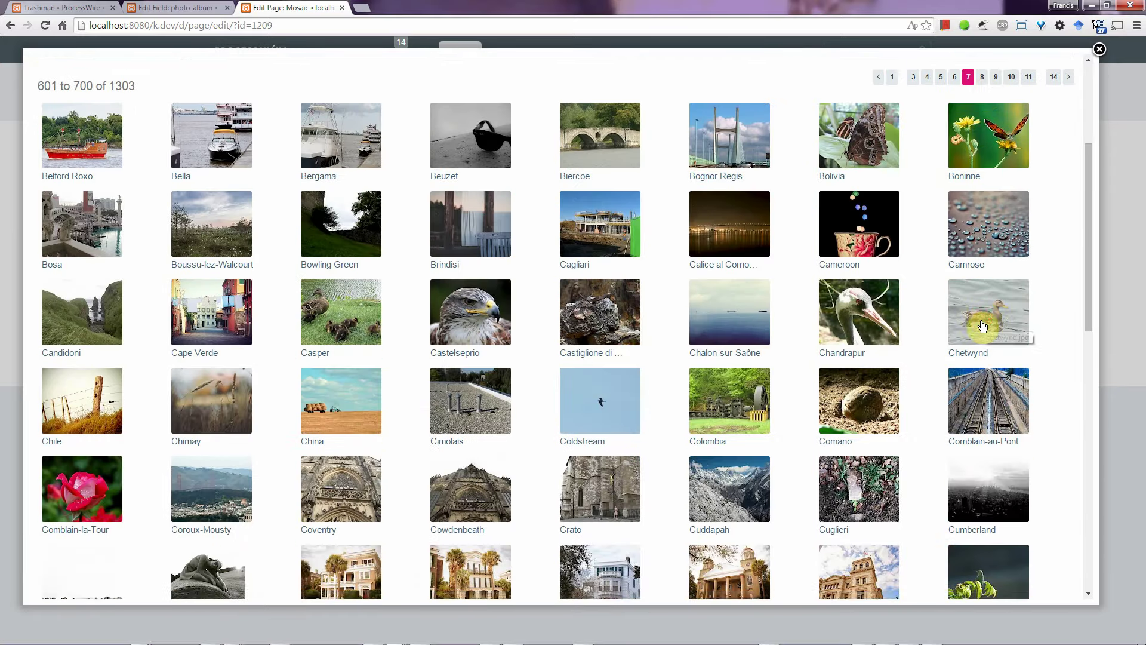
scroll(956, 336, down, 12)
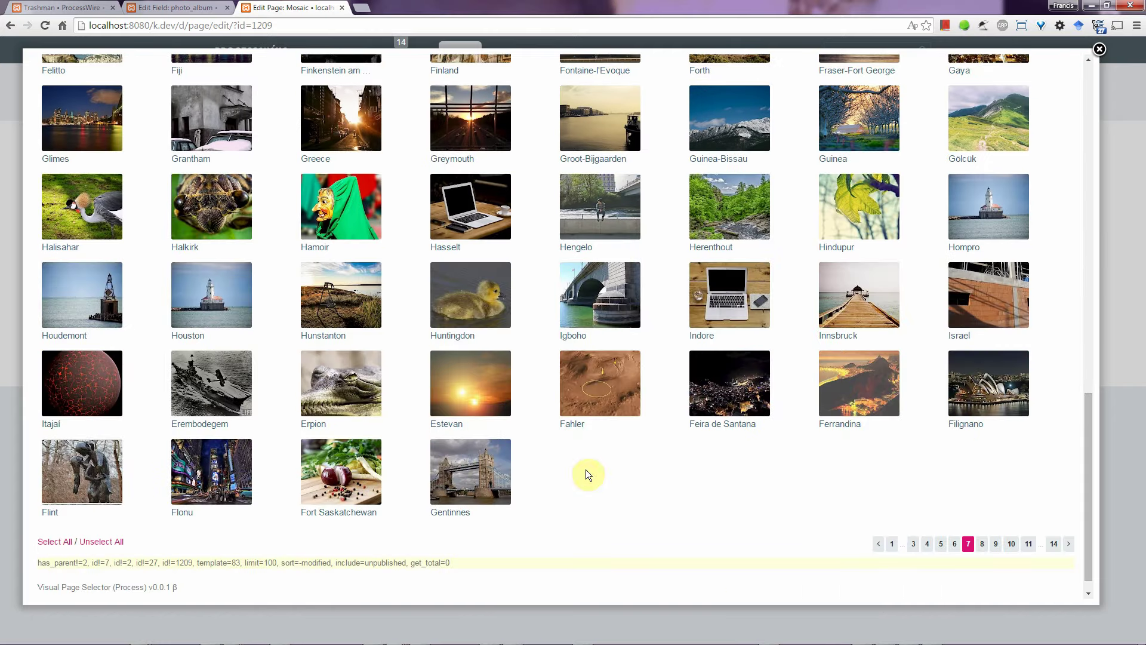
click(51, 541)
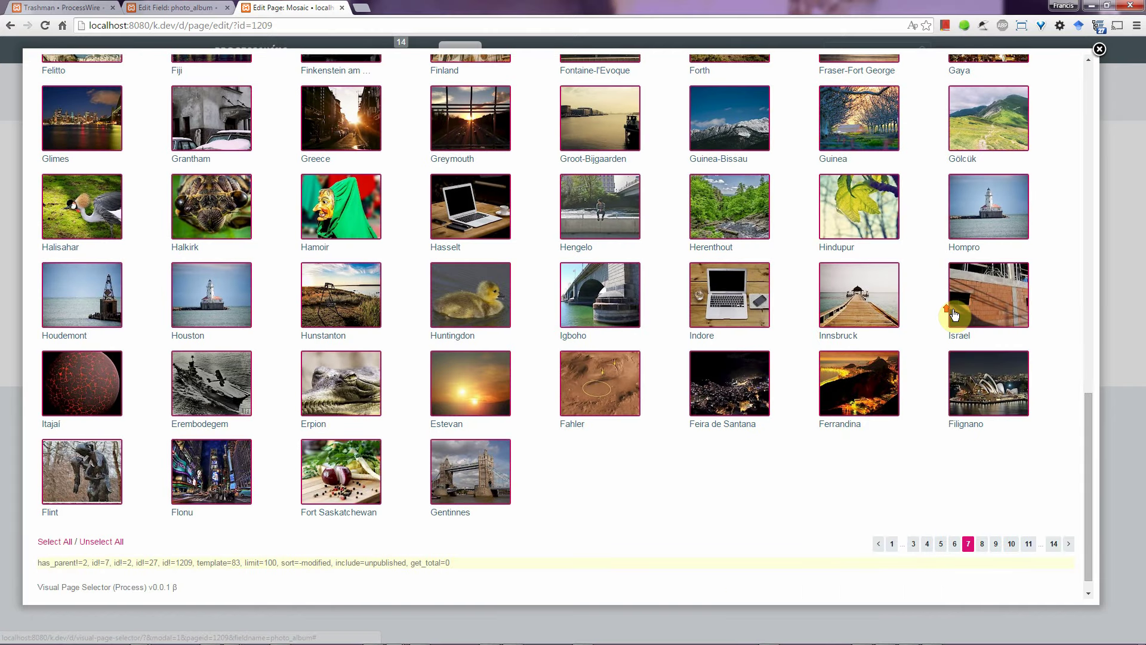
scroll(954, 315, up, 15)
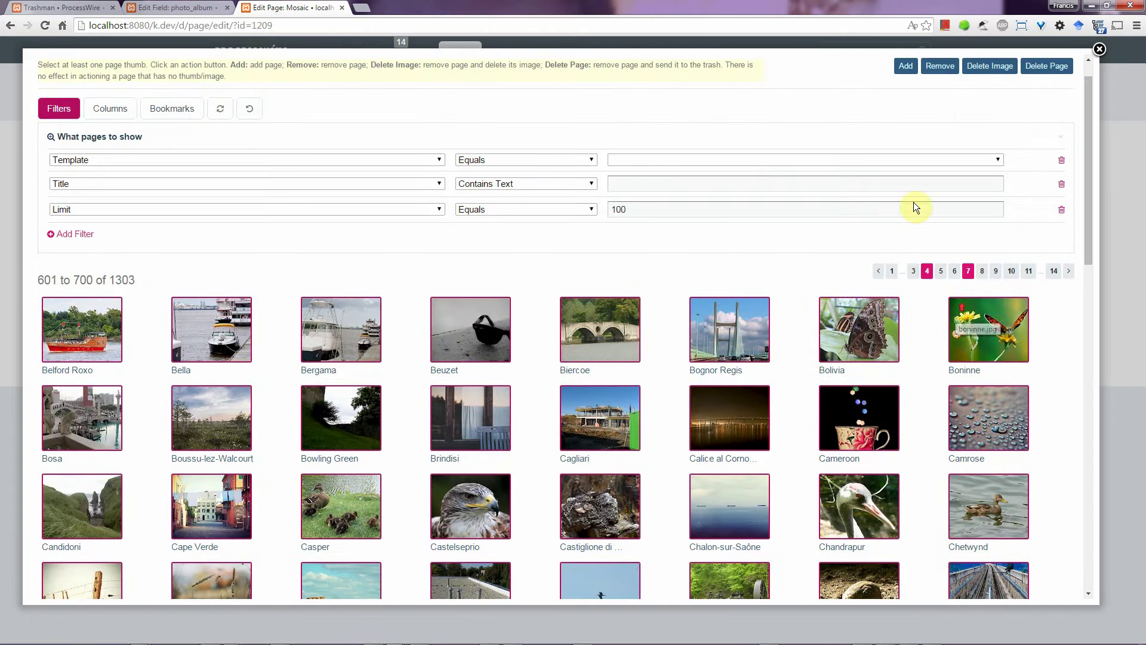
click(905, 66)
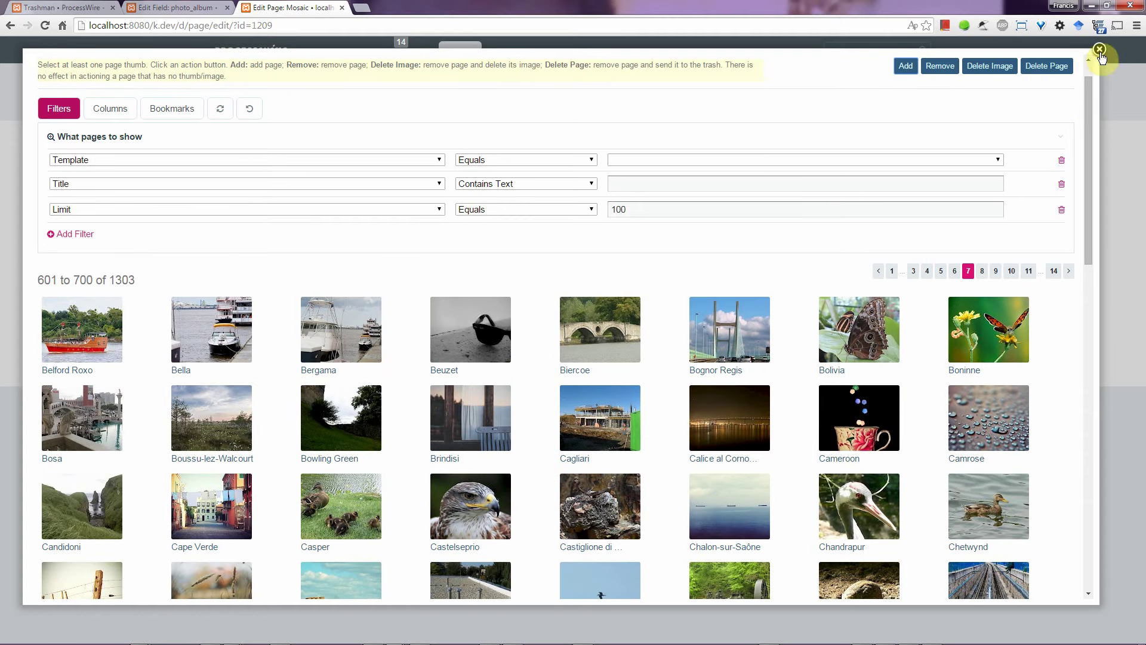
click(1099, 50)
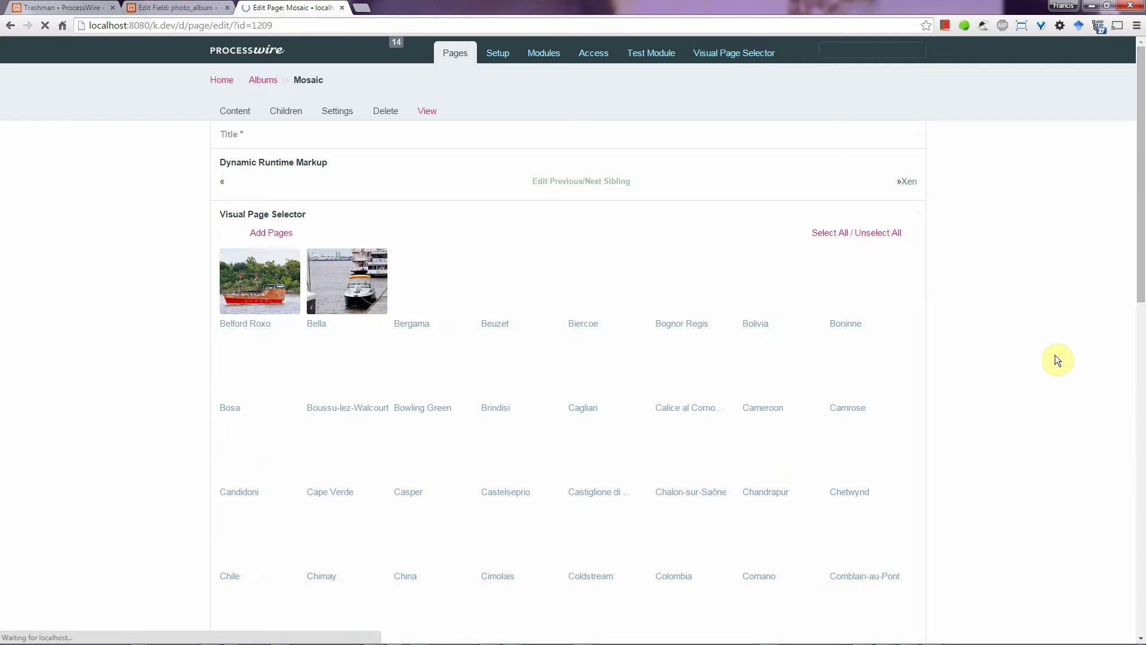
Step: Look through the added thumbnails and remove Didim and Dion-Valmont from the Mosaic album
scroll(969, 399, down, 4)
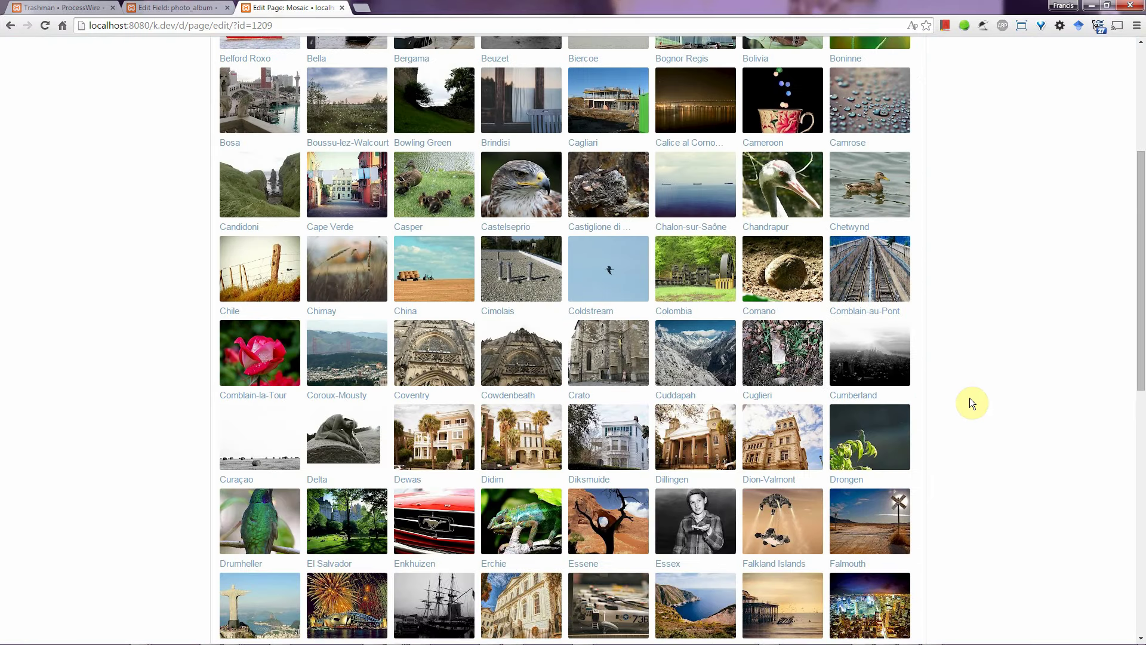
scroll(970, 403, down, 8)
scroll(978, 395, up, 13)
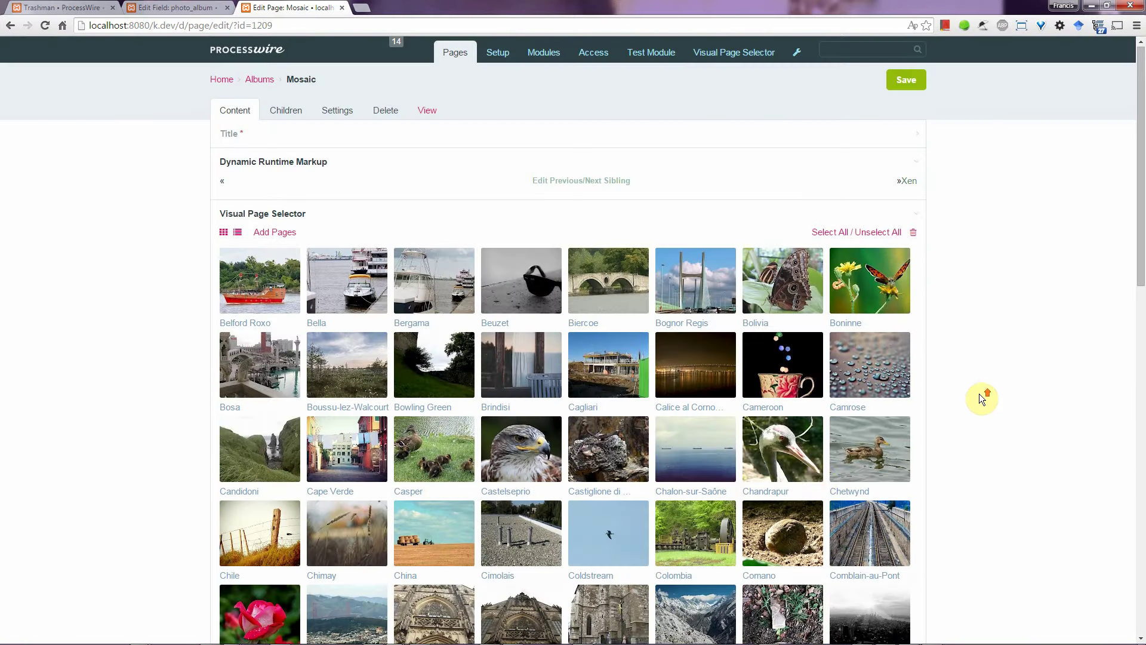
scroll(818, 473, down, 4)
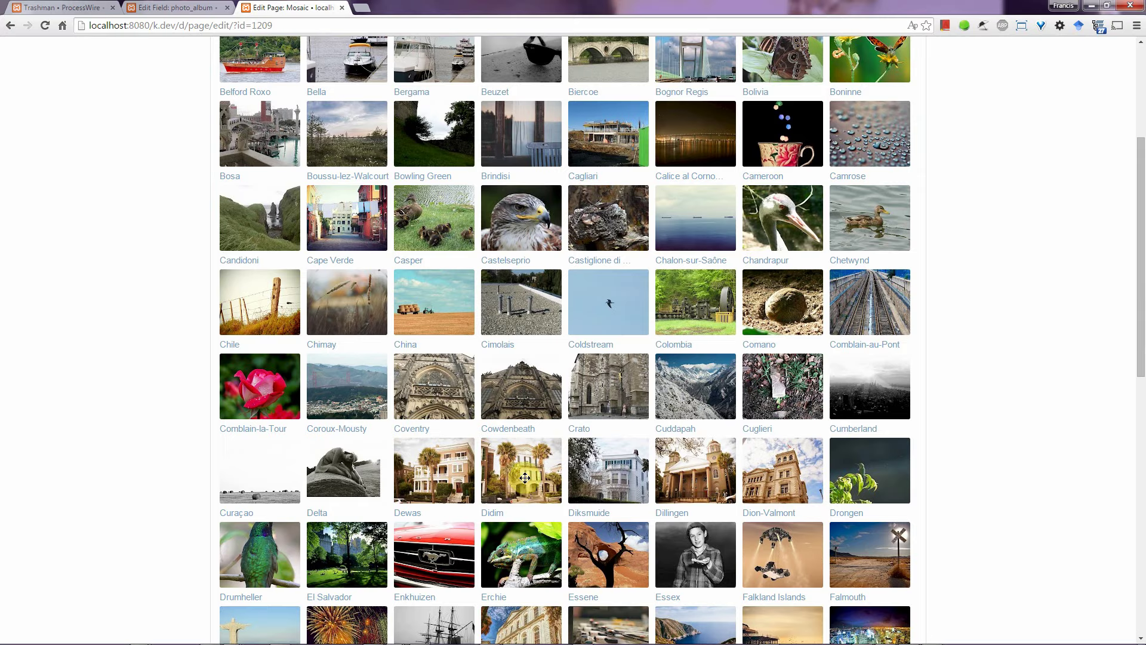
click(527, 472)
click(758, 463)
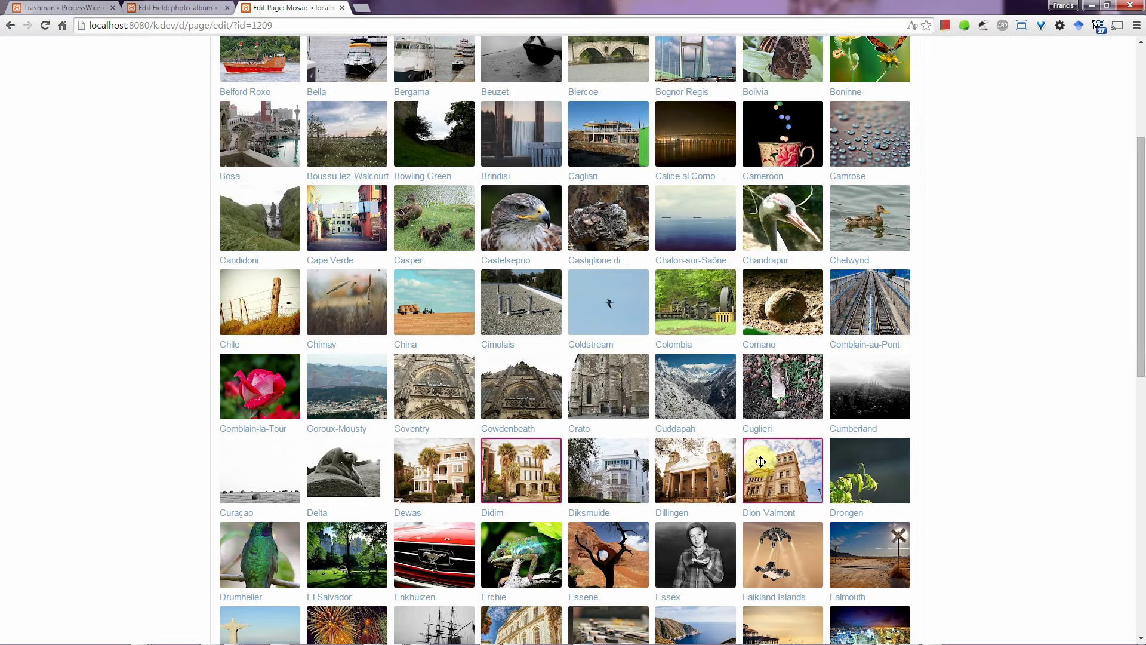
scroll(925, 438, up, 4)
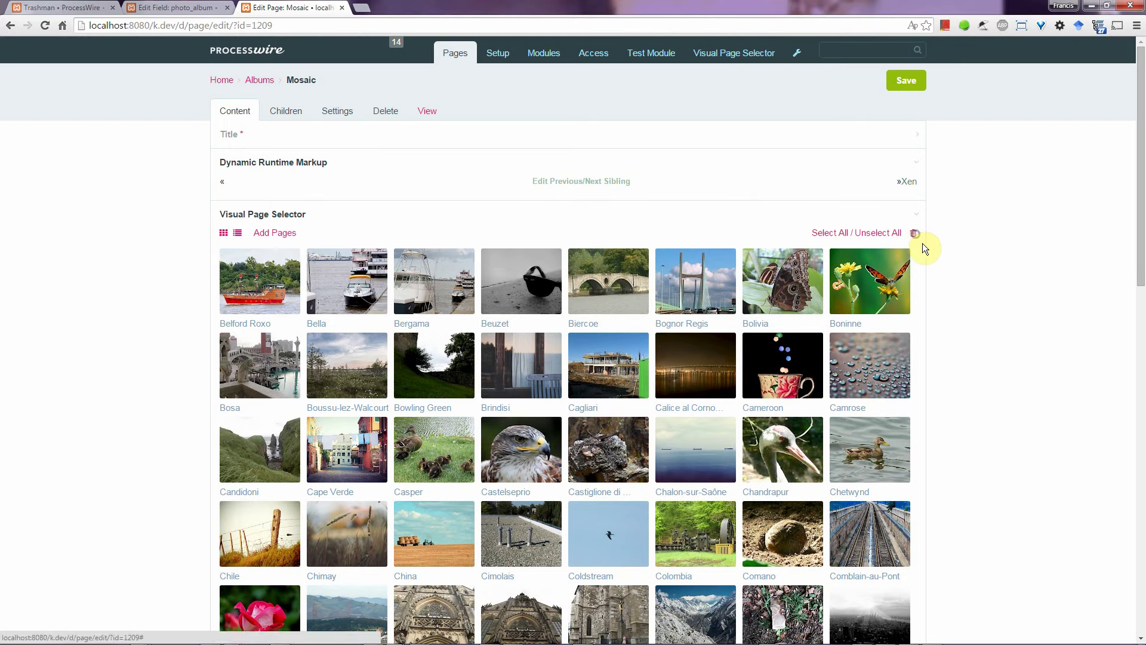
scroll(981, 394, down, 3)
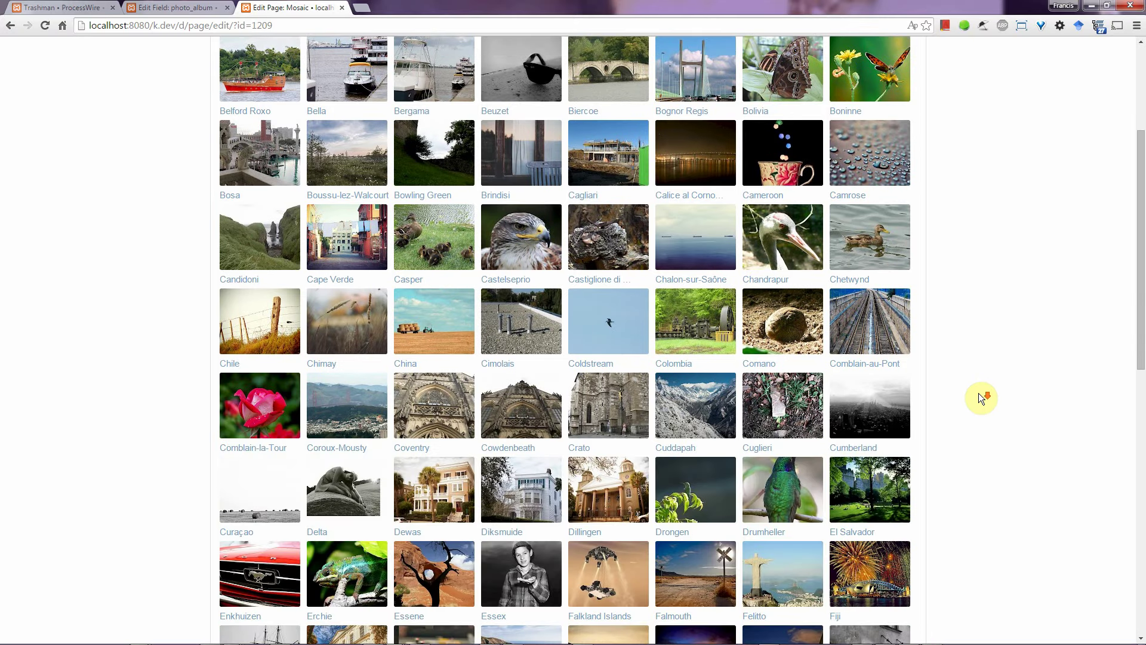
scroll(901, 359, up, 3)
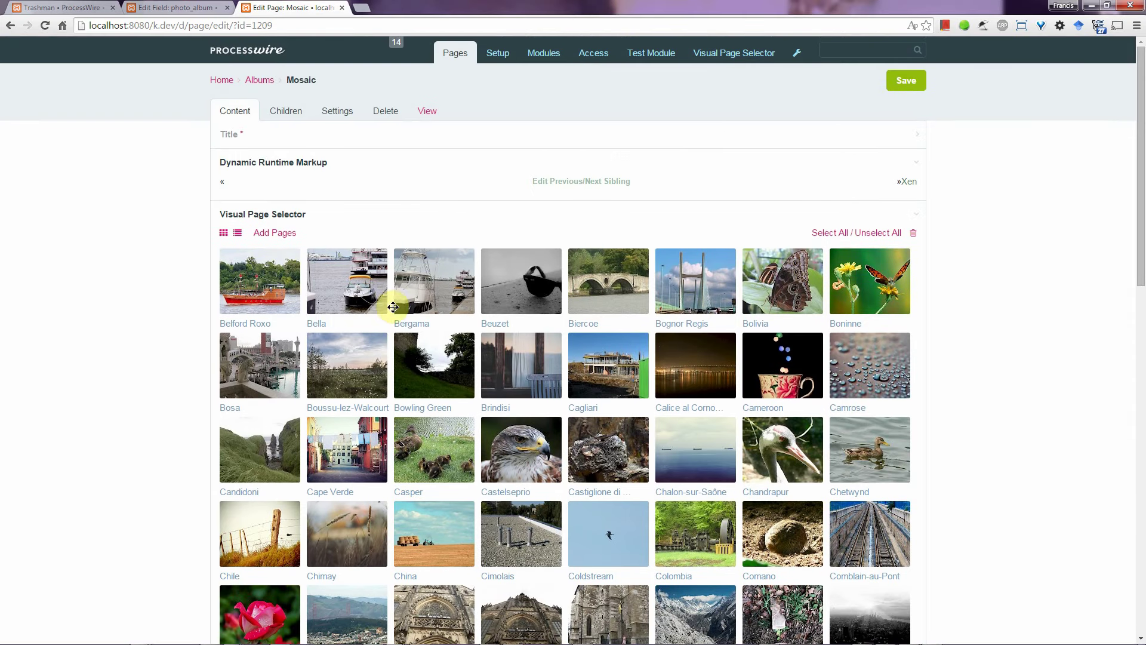
Step: Reorder the thumbnails with Castelseprio first, Boninne second and Bergama between Chalon-sur-Saône and Chandrapur, and save the page
drag(493, 446, 233, 282)
drag(256, 365, 385, 286)
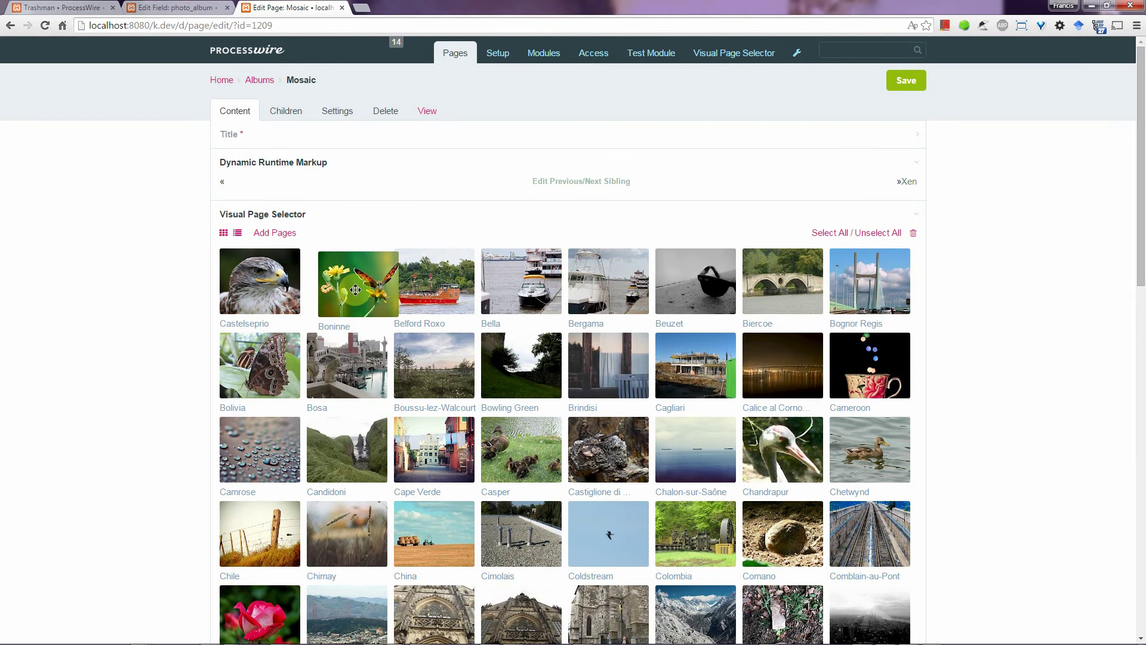
drag(613, 286, 693, 441)
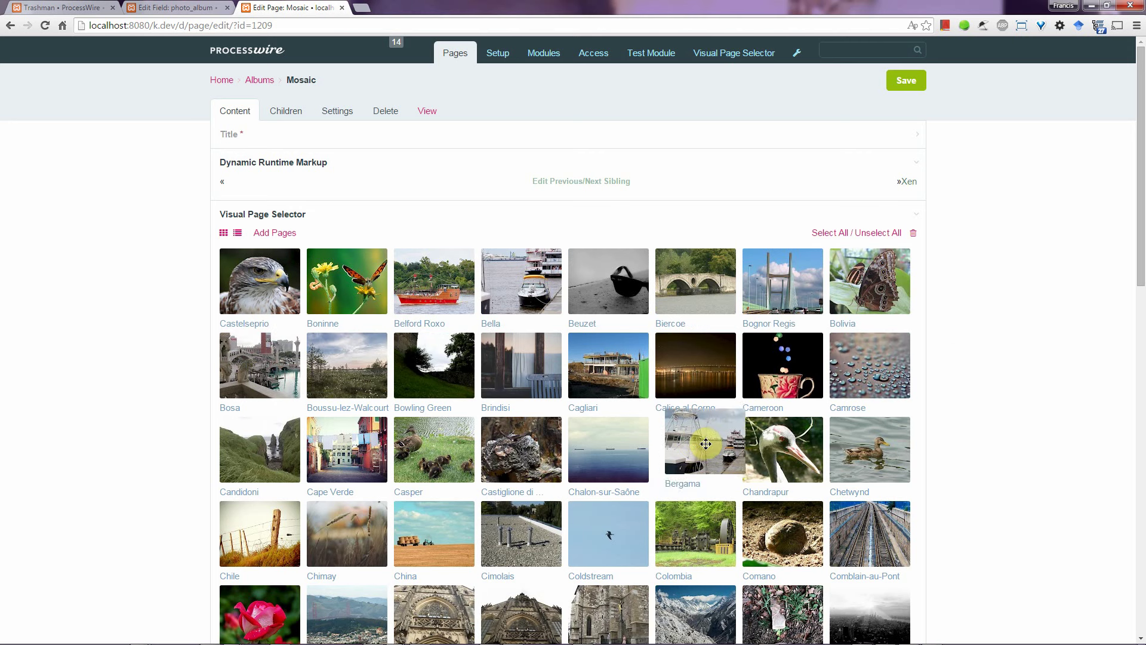
click(912, 88)
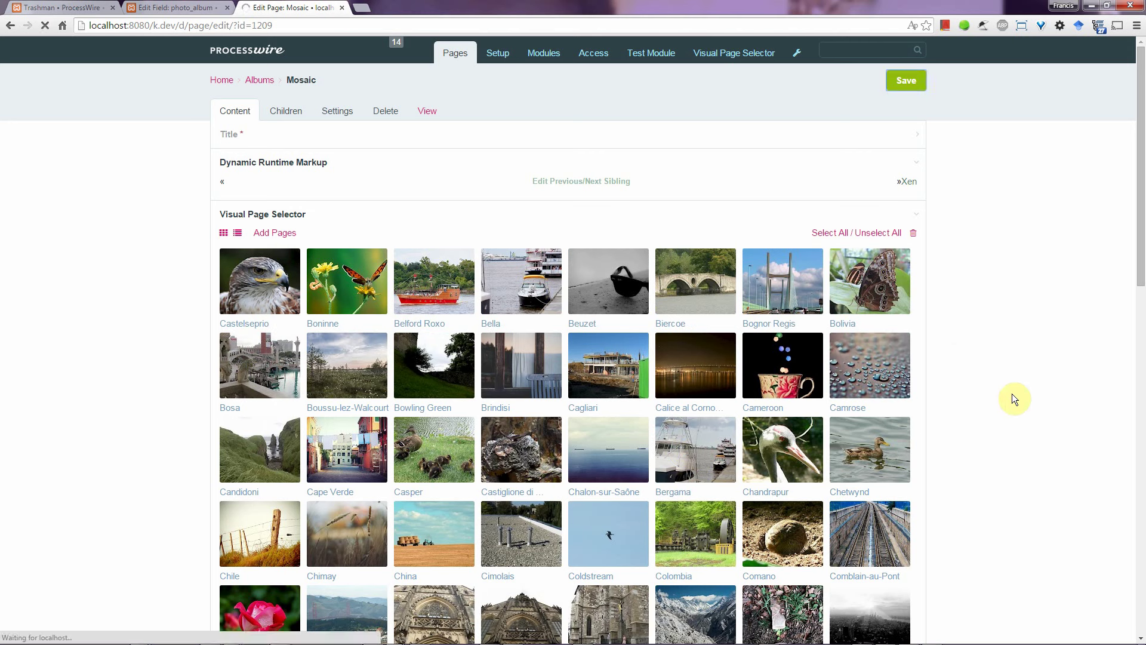
Step: Show the album in list view and move Chile between Colombia and Comano
click(239, 234)
scroll(627, 361, down, 20)
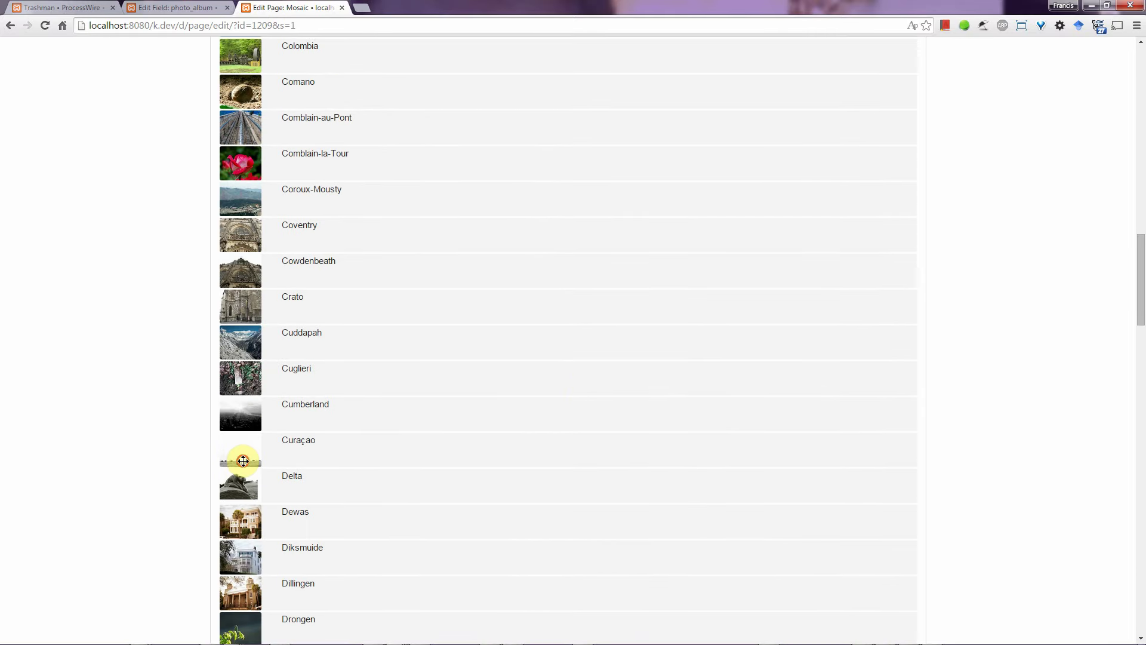
mouse_move(243, 460)
mouse_down()
mouse_move(238, 177)
mouse_move(269, 363)
mouse_move(256, 409)
mouse_move(307, 387)
mouse_up()
middle_click(701, 457)
middle_click(505, 384)
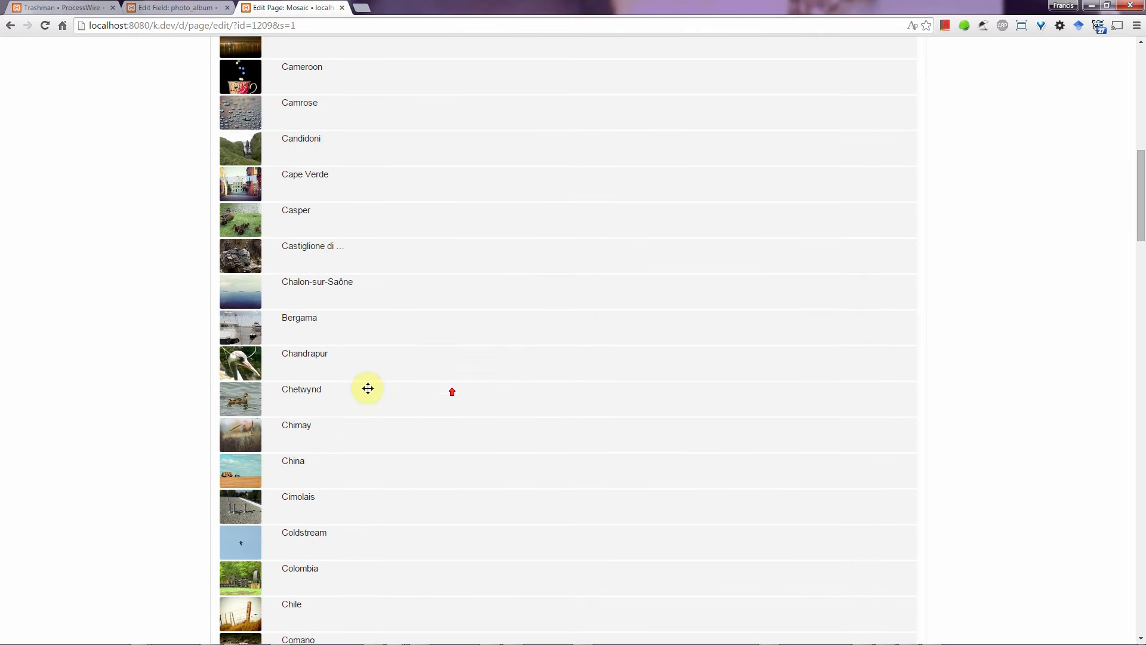
Step: Remove Chalon-sur-Saône from the album and save the page, returning to the grid view
middle_click(259, 360)
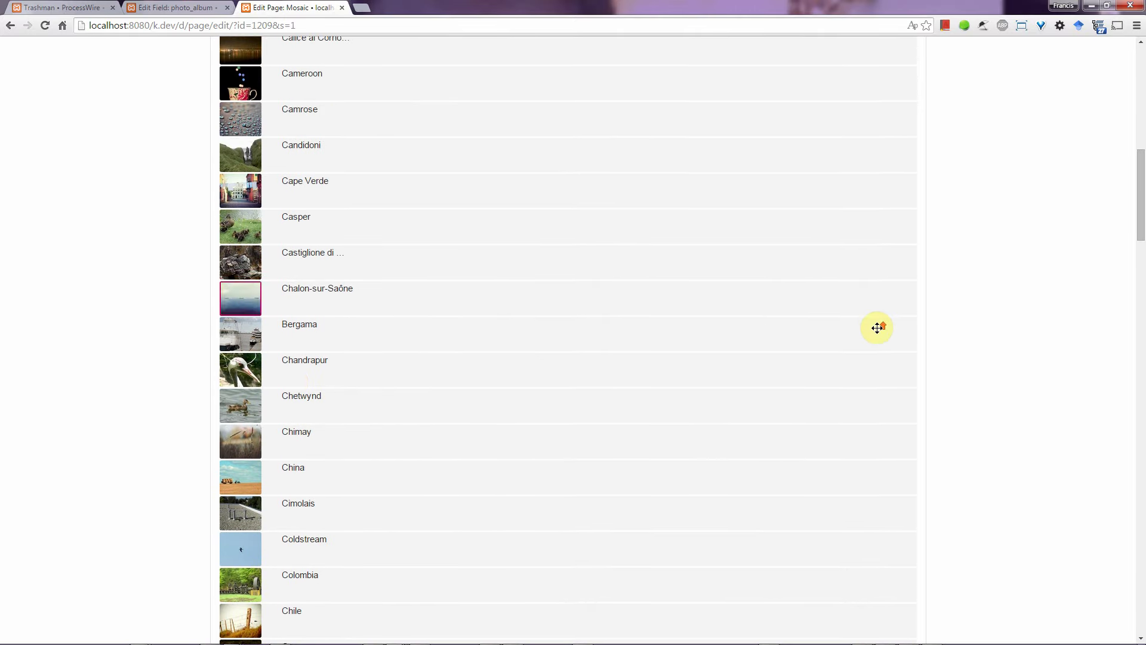
scroll(883, 325, up, 10)
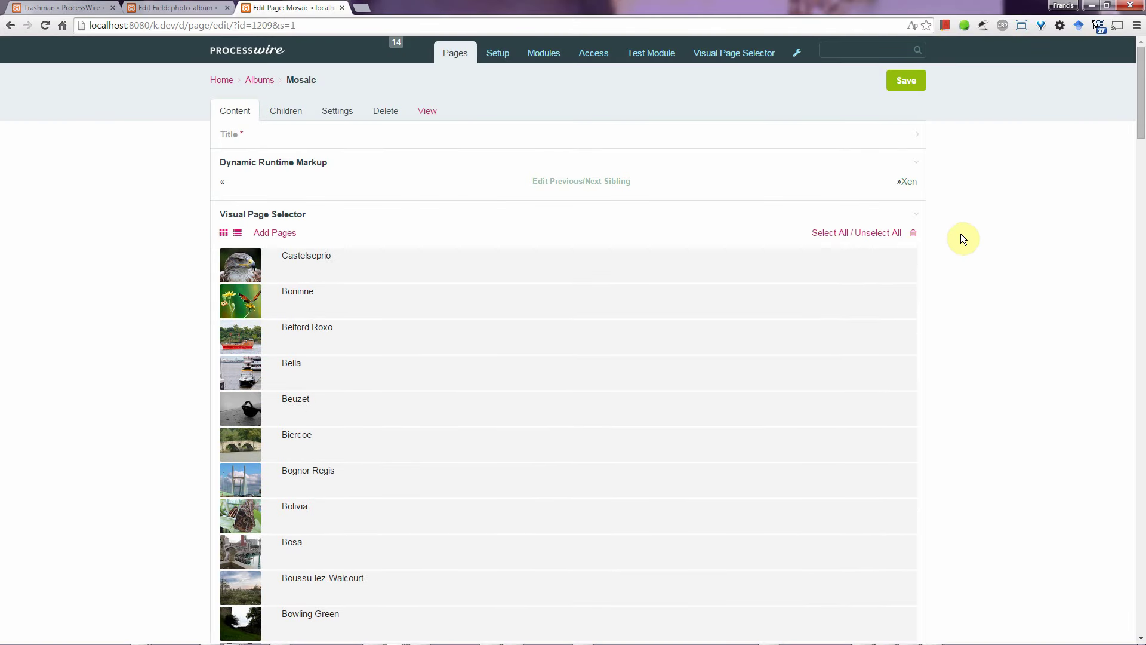
click(908, 86)
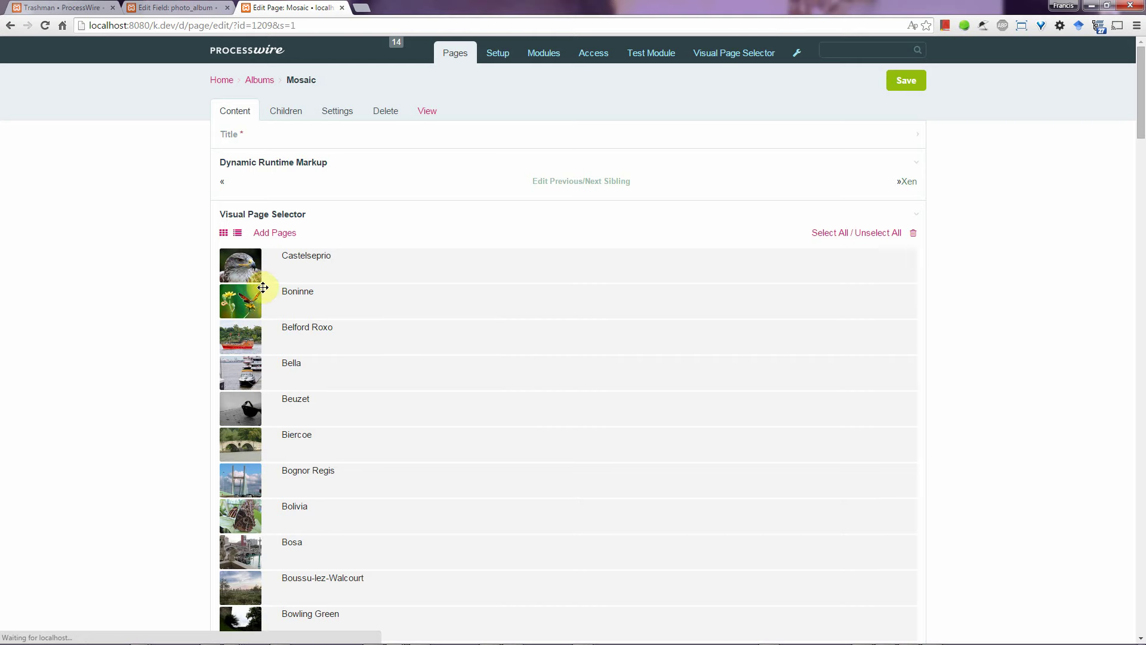
click(223, 233)
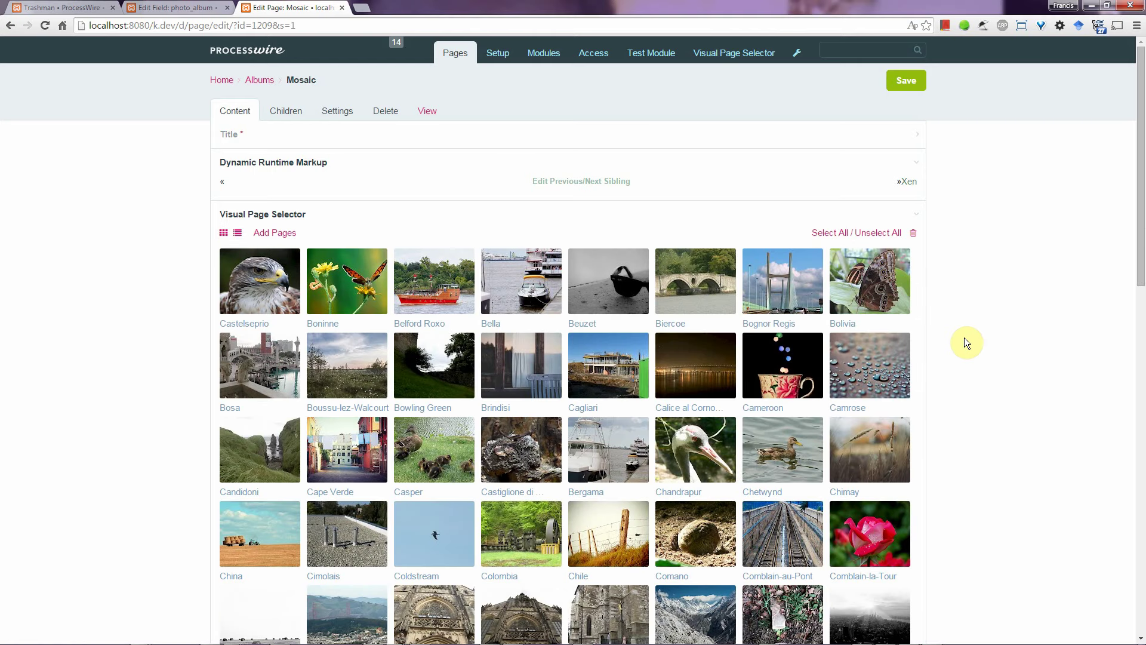
Step: Open the next sibling album, Xen, and filter the pages available to add by titles containing "port"
click(908, 182)
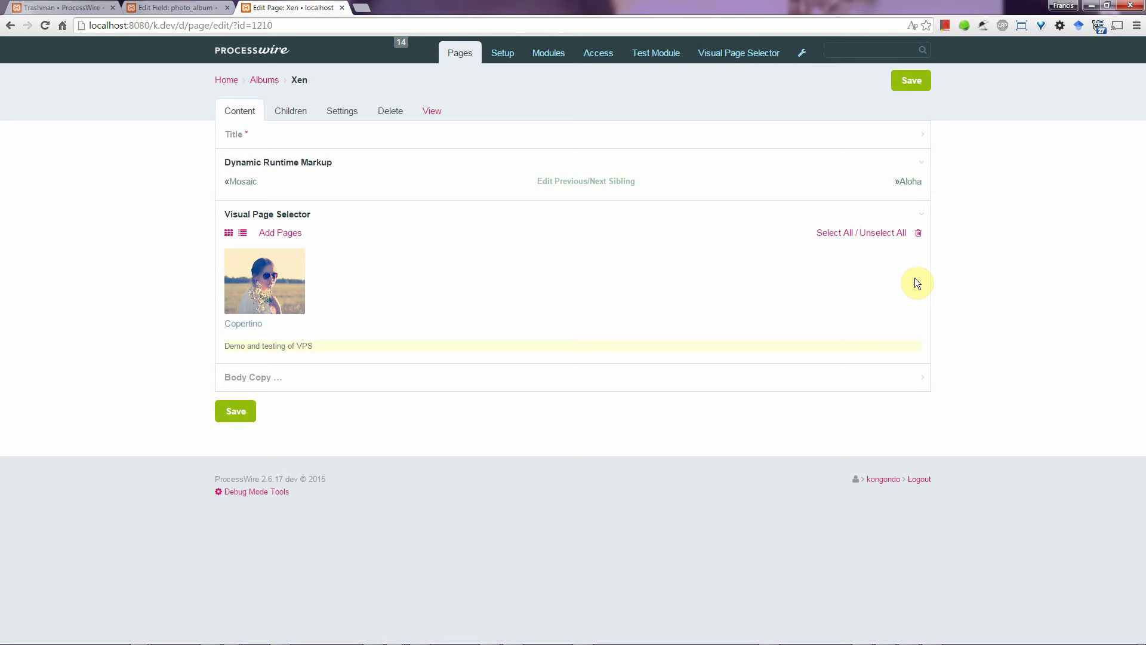
click(289, 234)
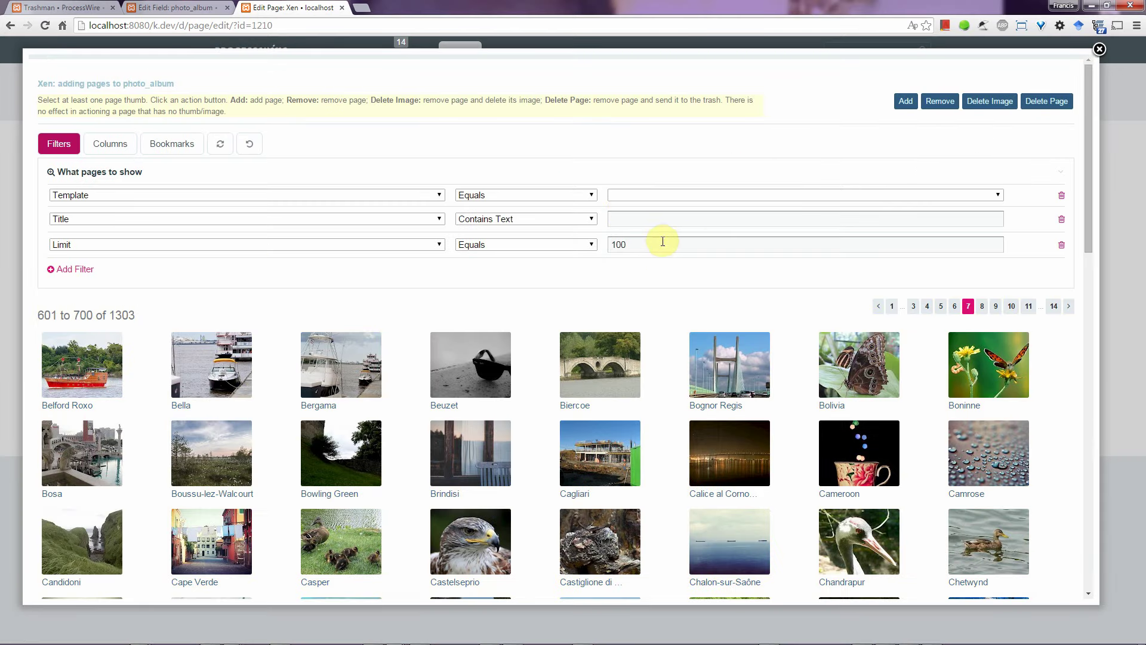
click(641, 217)
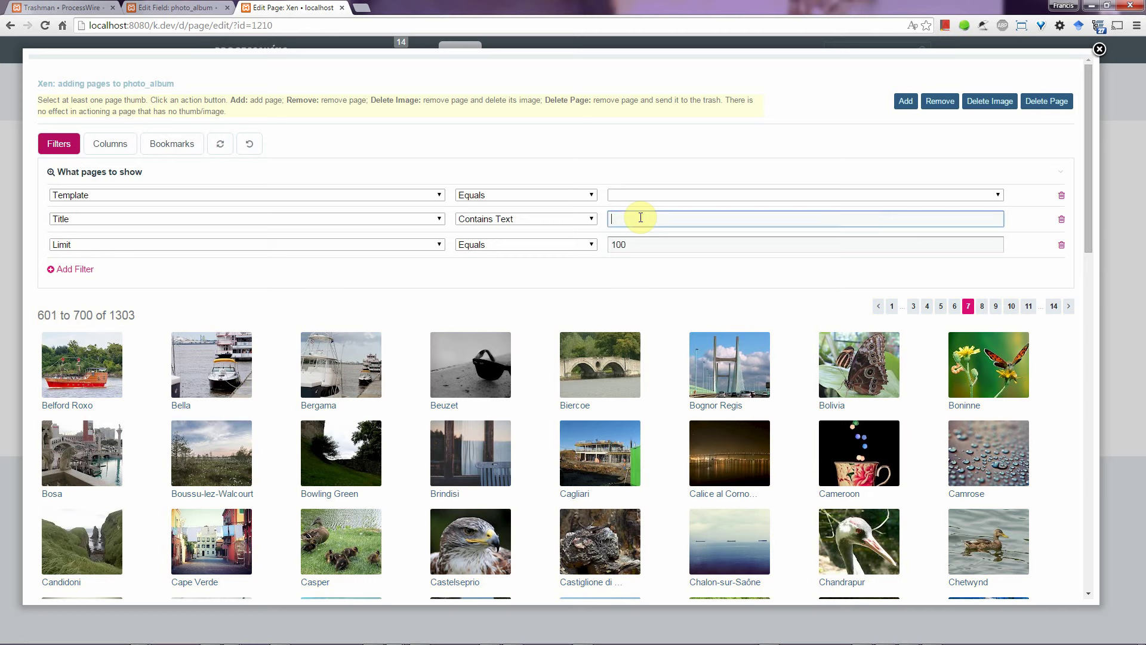
text(poro)
key(BackSpace)
text(t)
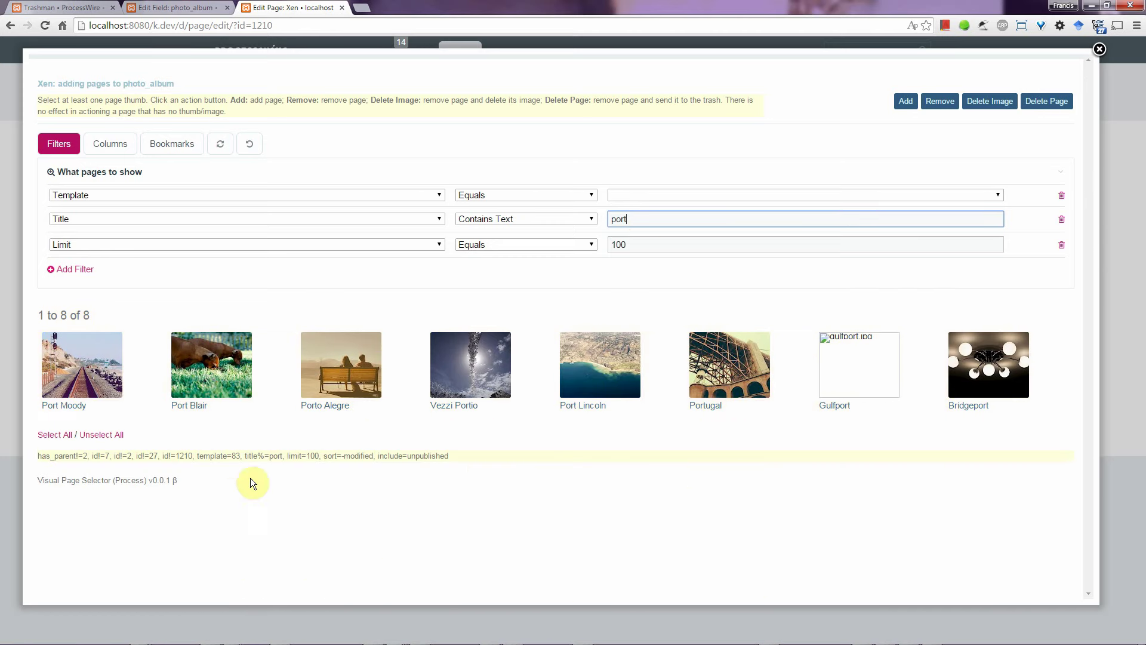
Step: Add Port Moody, Portugal, Gulfport and Bridgeport to the Xen album and return to its edit page
click(79, 373)
click(723, 376)
click(979, 376)
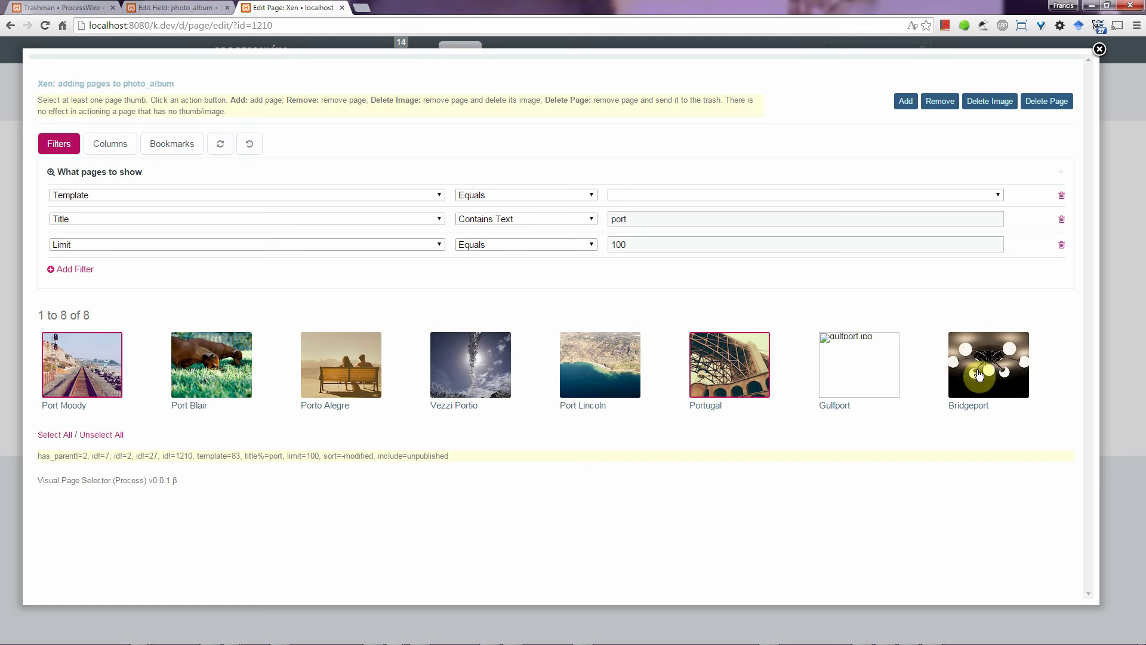
click(850, 367)
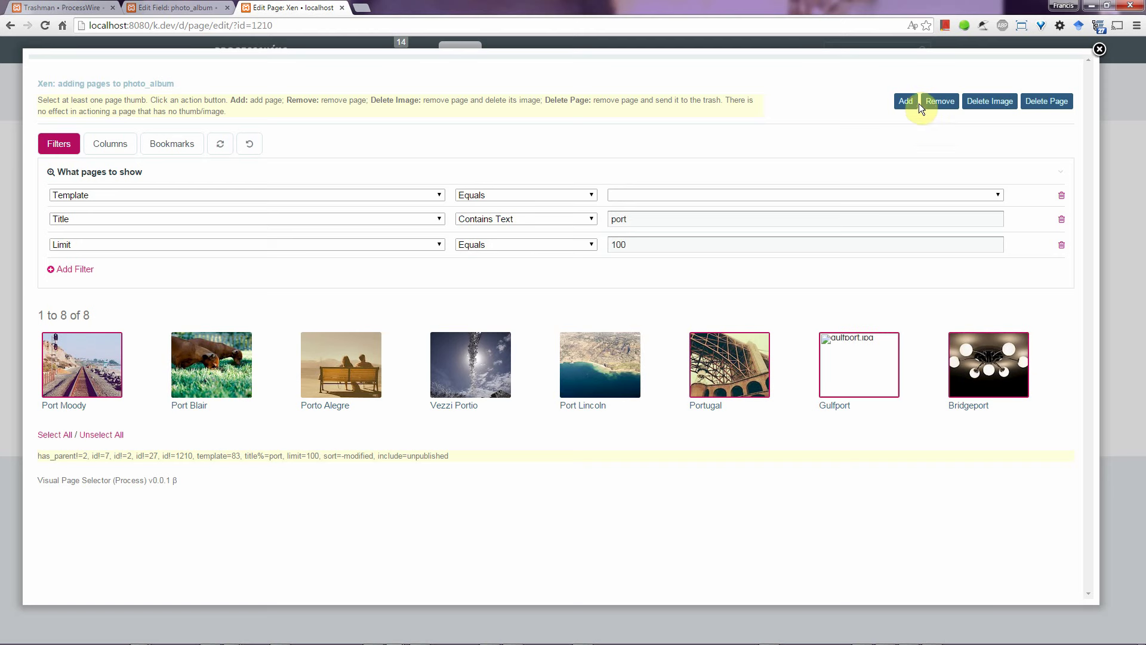
click(915, 103)
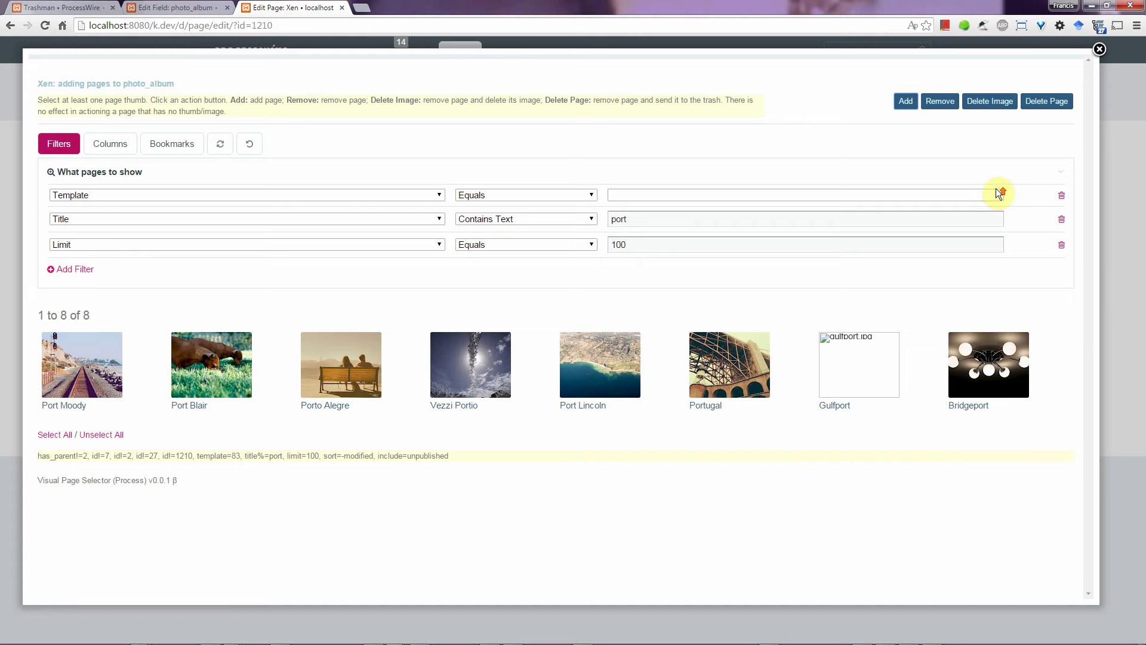
click(1099, 52)
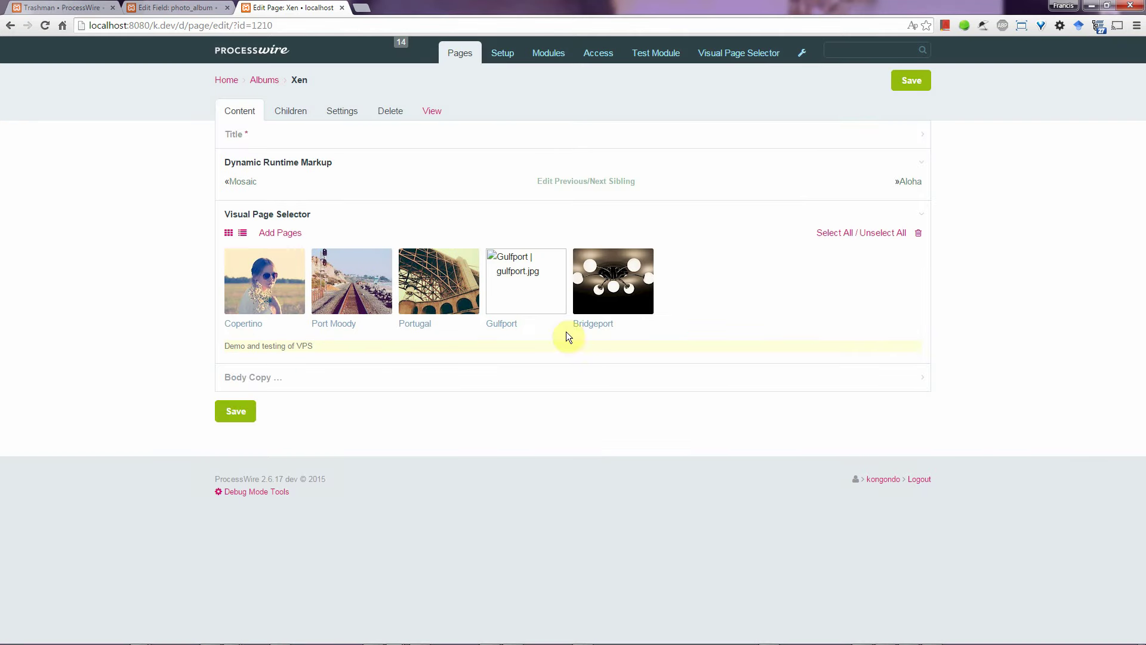
Step: Send the Gulfport page to the trash through the Xen album's page-adding dialog, and return to the album
click(537, 286)
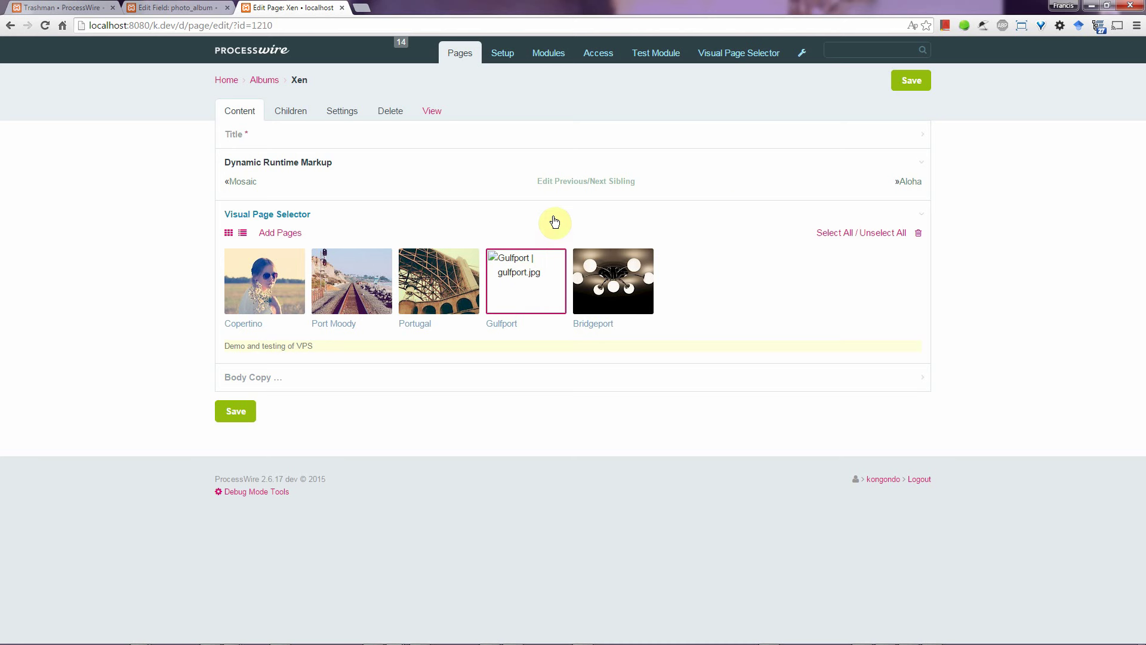
click(281, 234)
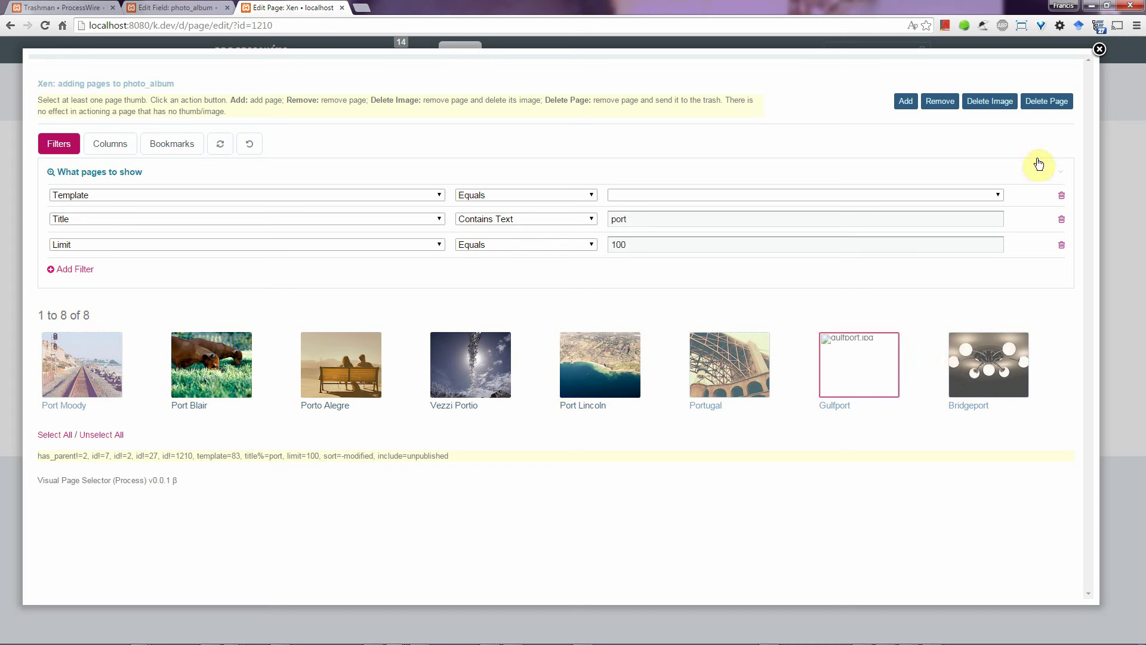
click(1045, 102)
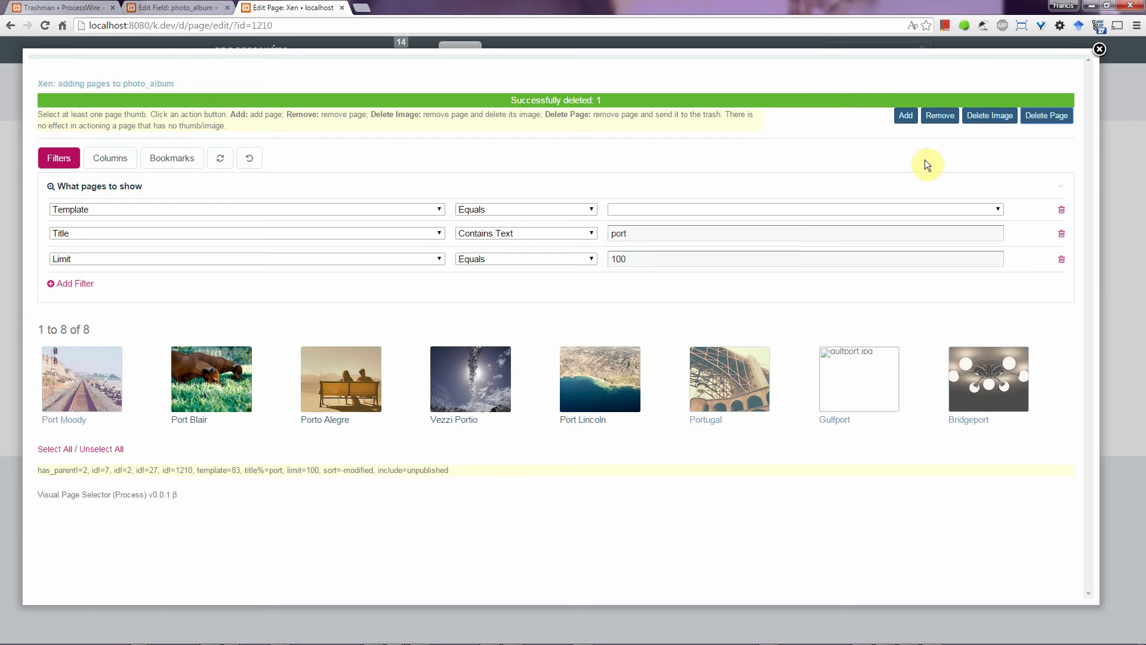
click(1117, 248)
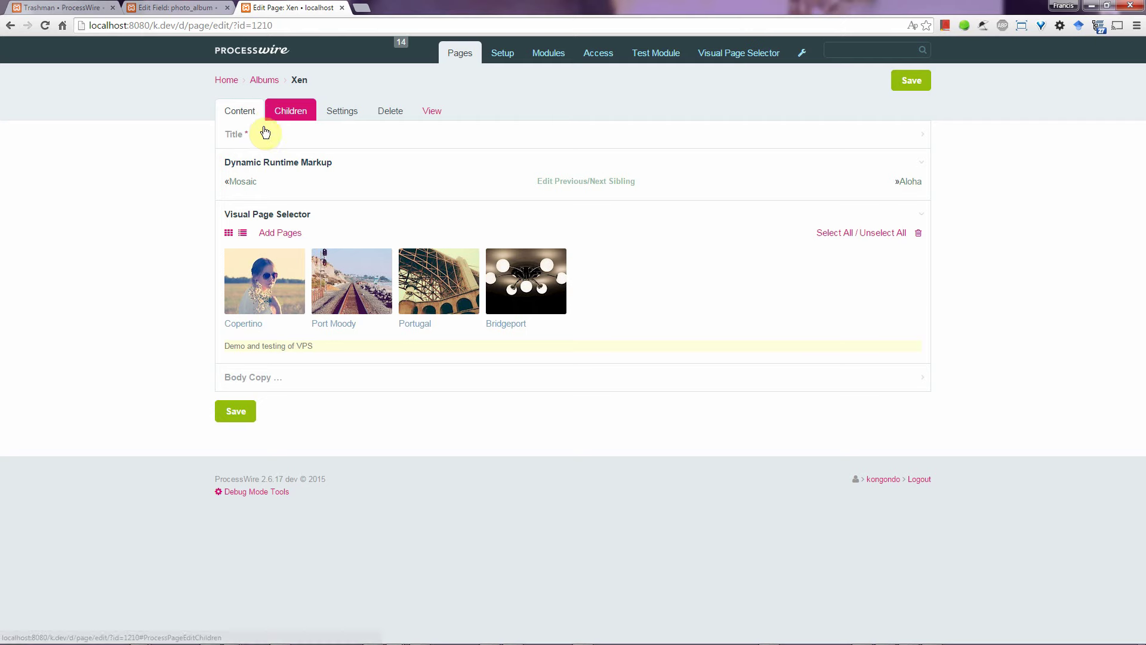
Step: Check the refreshed Trashman list of removed pages for Gulfport and return to the Xen album
click(67, 10)
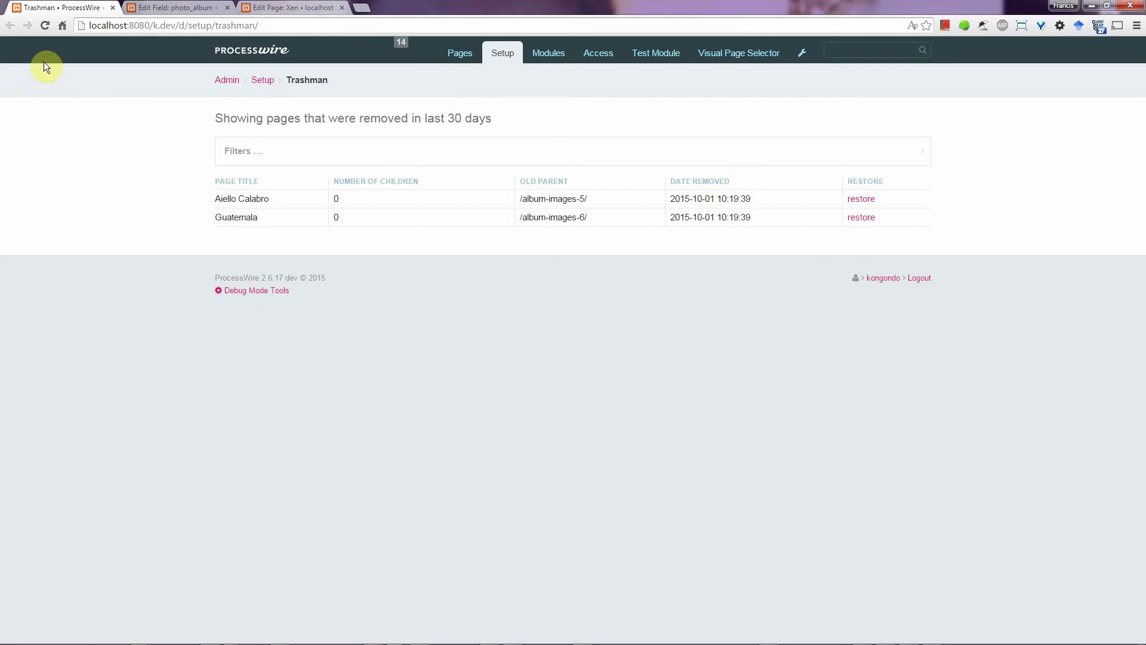
click(45, 25)
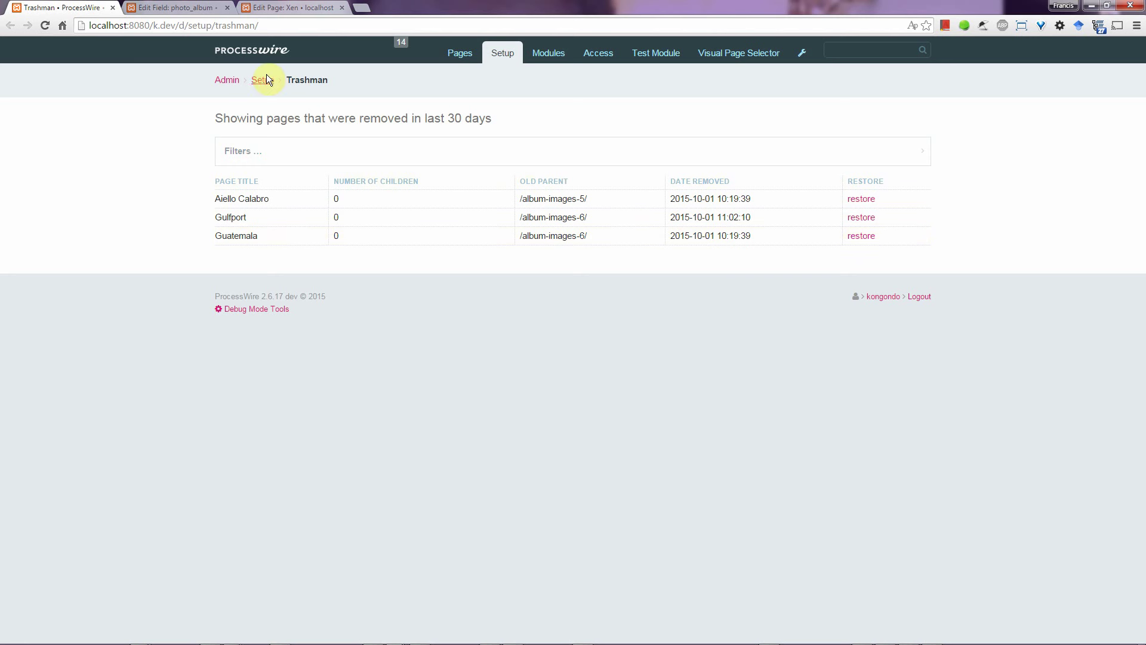
click(298, 10)
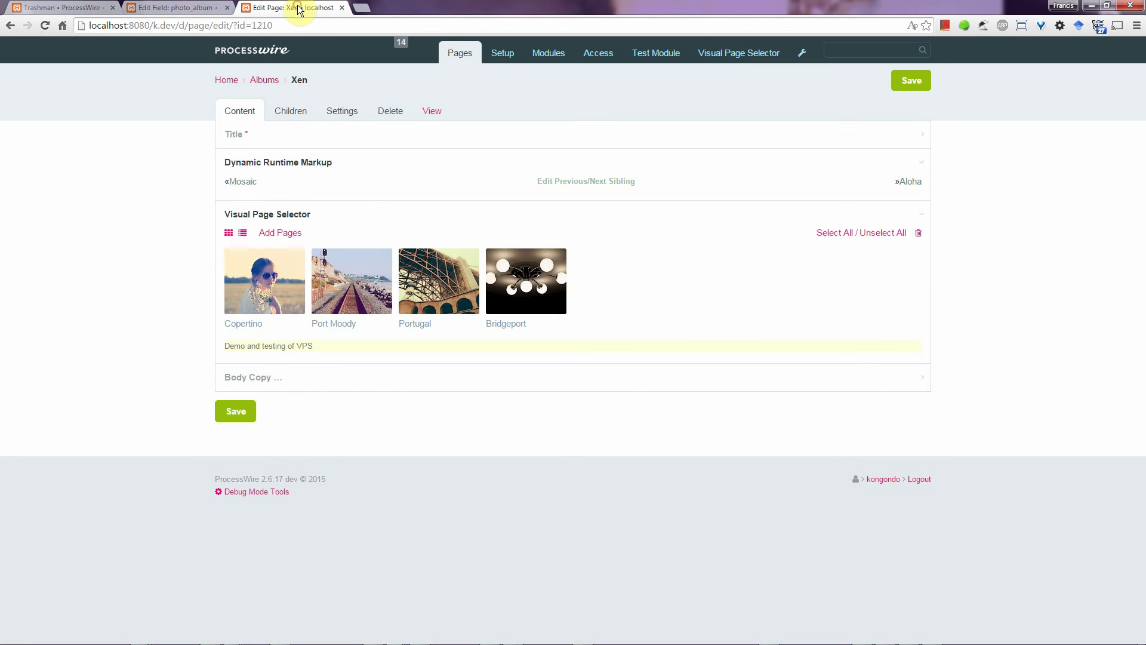
Step: Open the next sibling album, Aloha, and set its page-adding filters to a limit of 15 with an empty title, closing the dialog
click(916, 181)
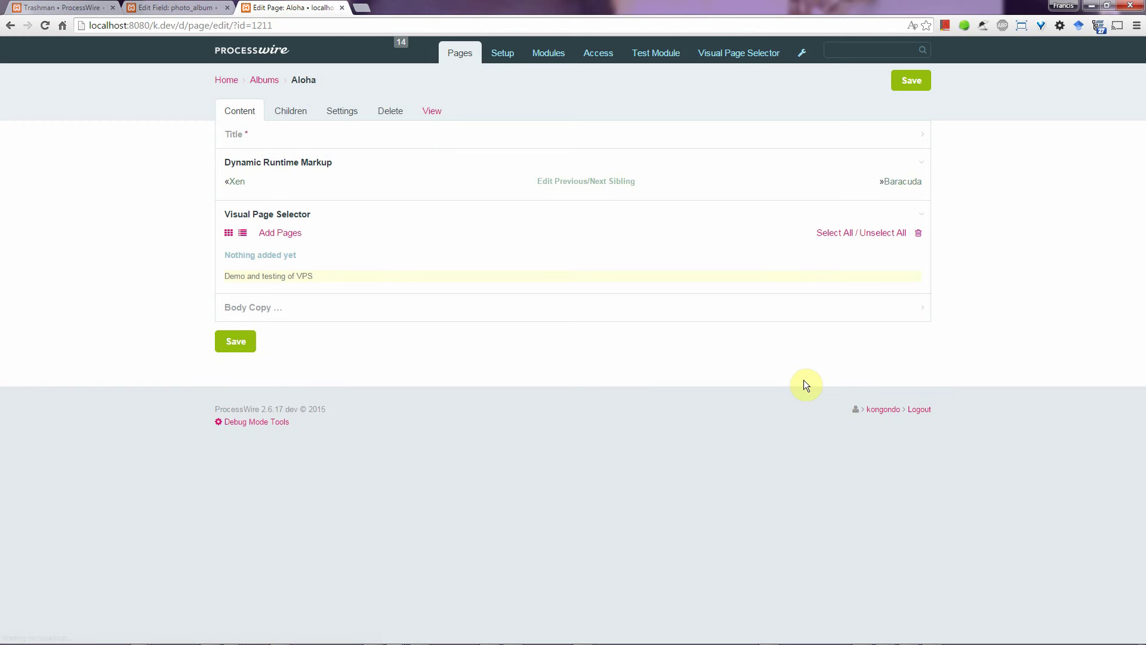
click(287, 234)
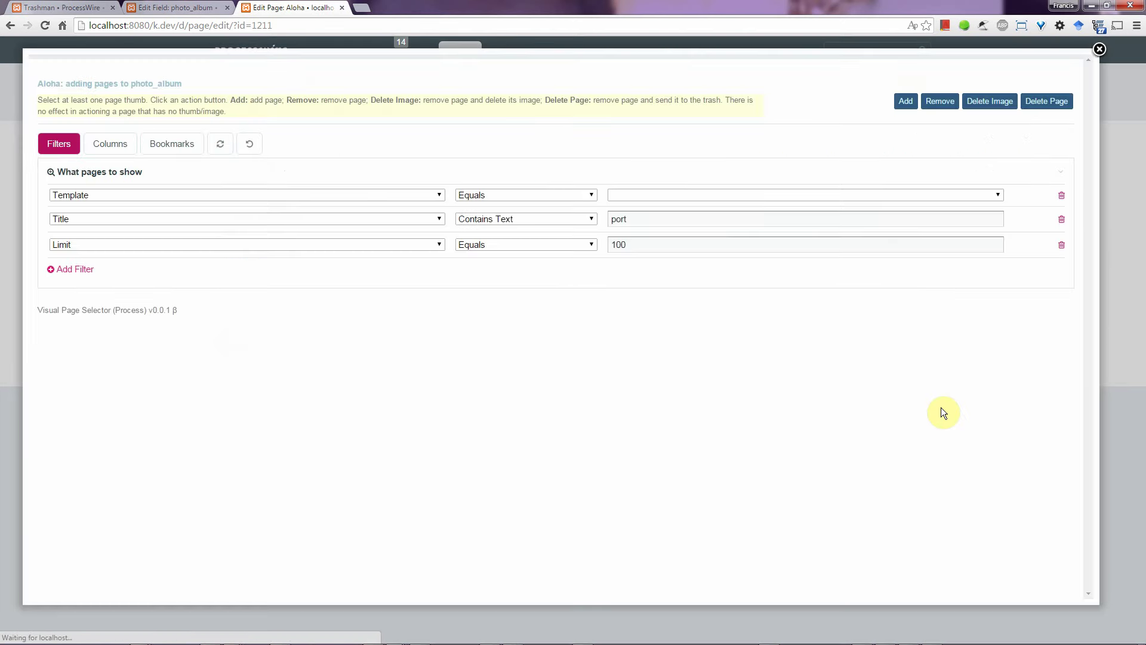
double_click(648, 246)
text(15)
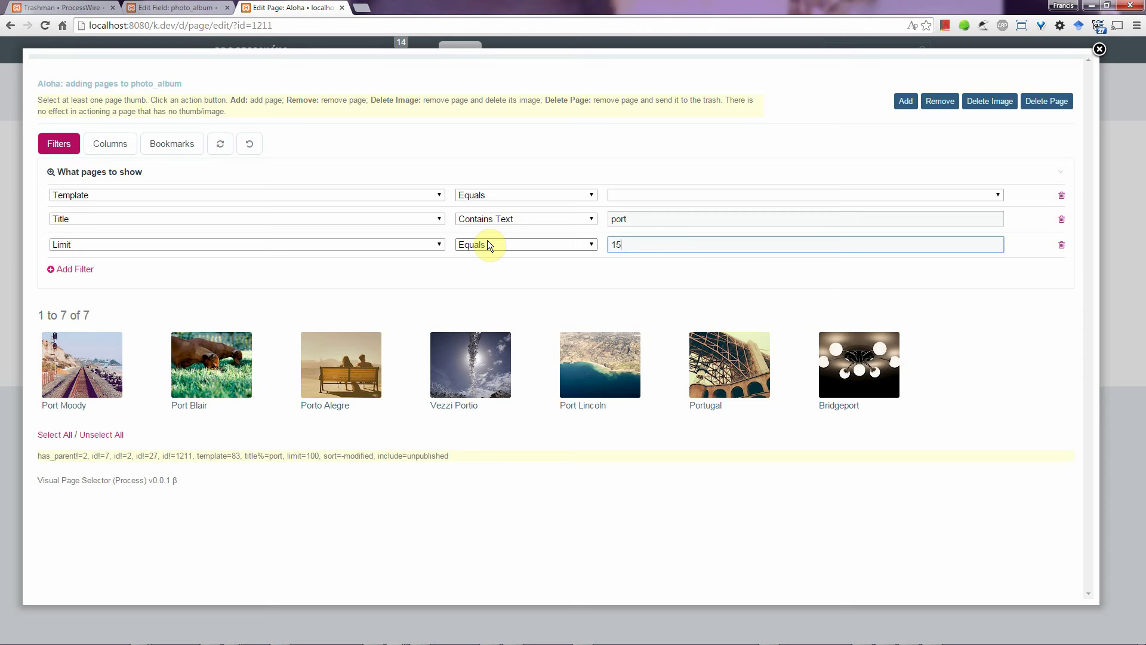
double_click(652, 217)
key(BackSpace)
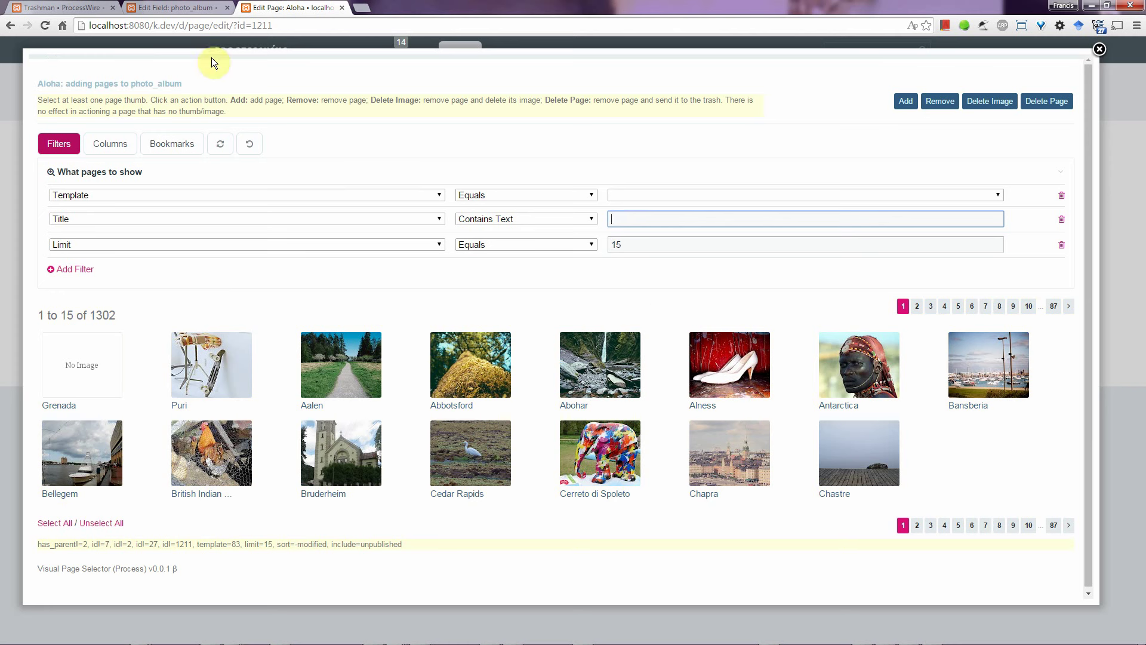
click(1100, 51)
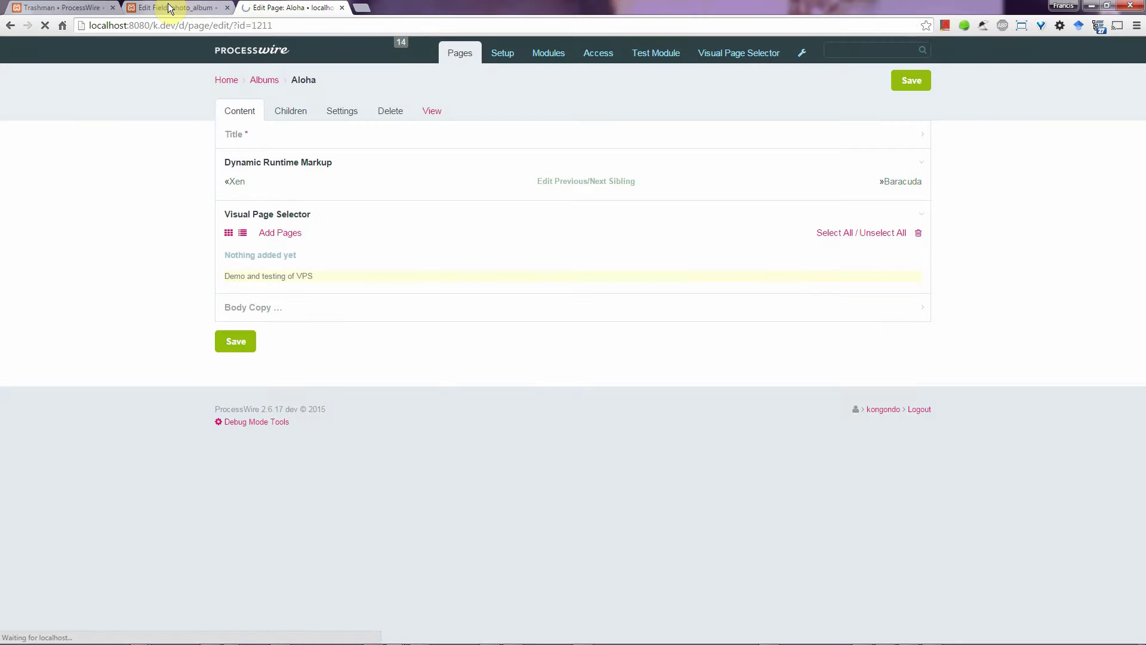
Step: Set the photo_album field's template of selectable pages to visual-page-selector-single-images2 and save the field
click(168, 7)
scroll(583, 334, down, 2)
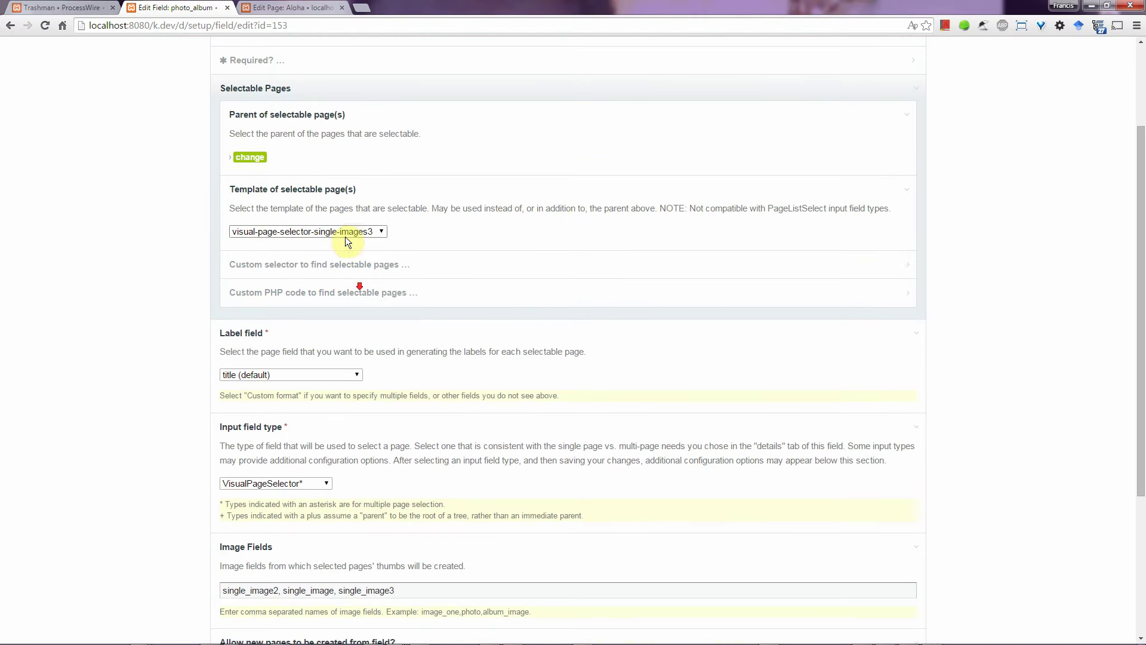
click(345, 236)
click(365, 435)
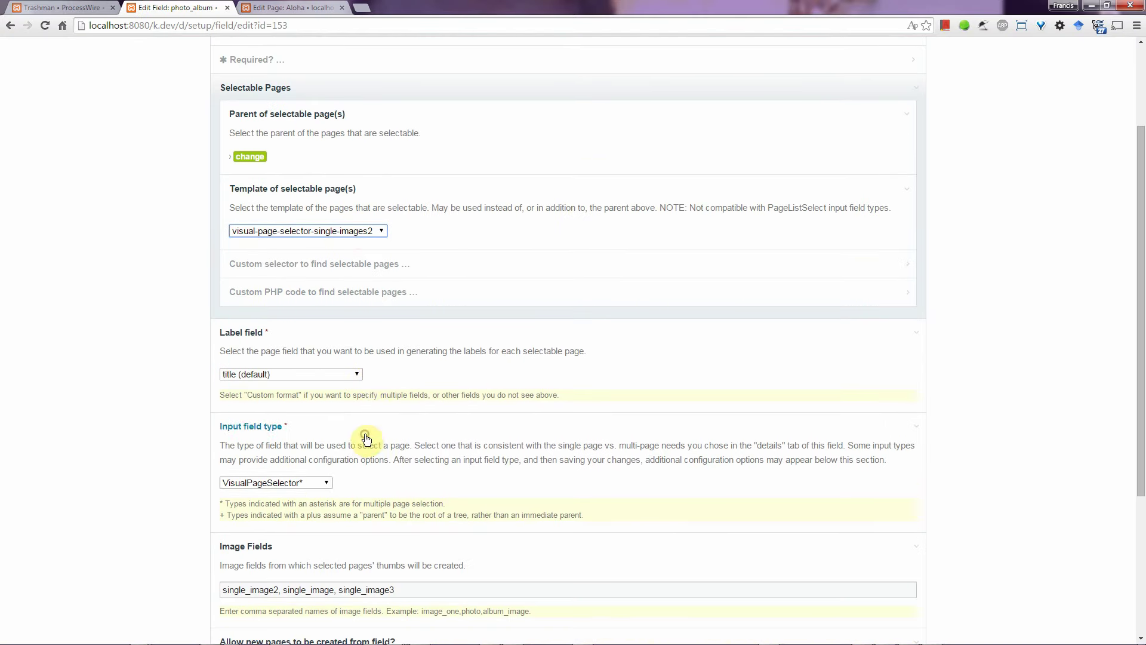
scroll(945, 137, up, 2)
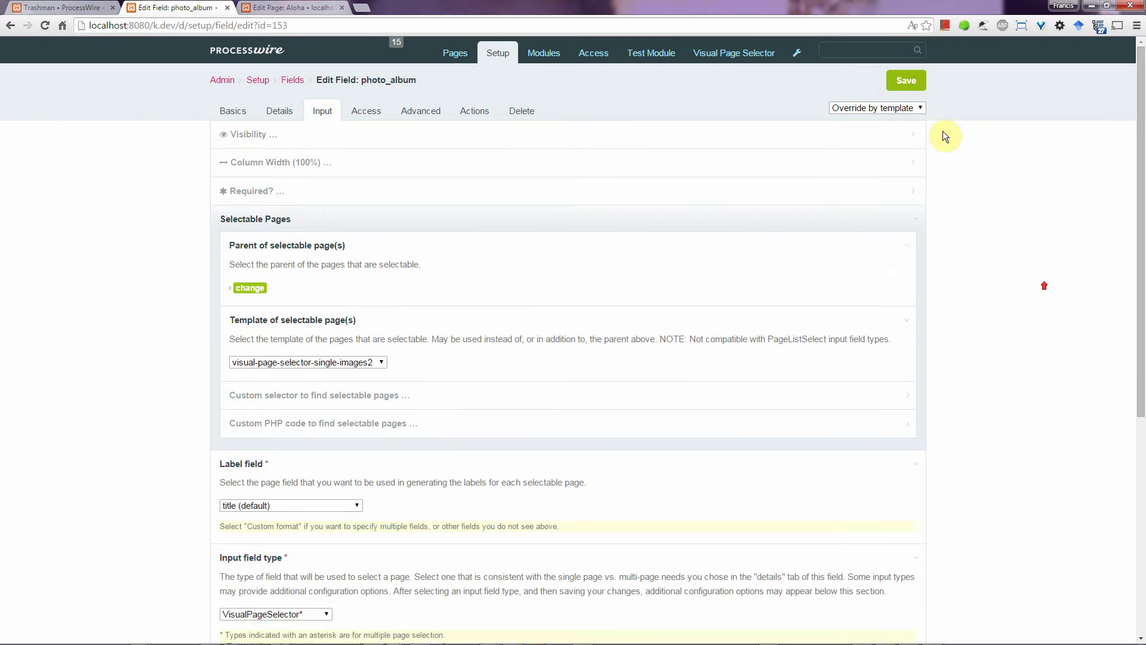
click(917, 79)
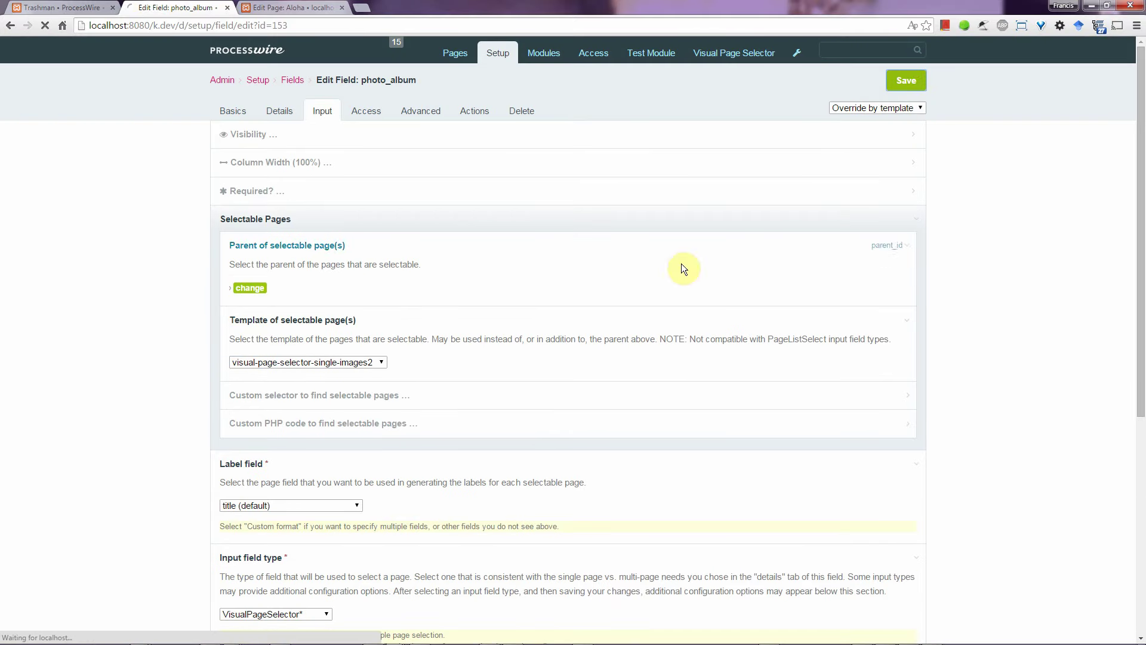
Step: Filter the pages available to Aloha by Single Image 2 description containing "roa" and add Nissan to the album
click(284, 8)
click(270, 234)
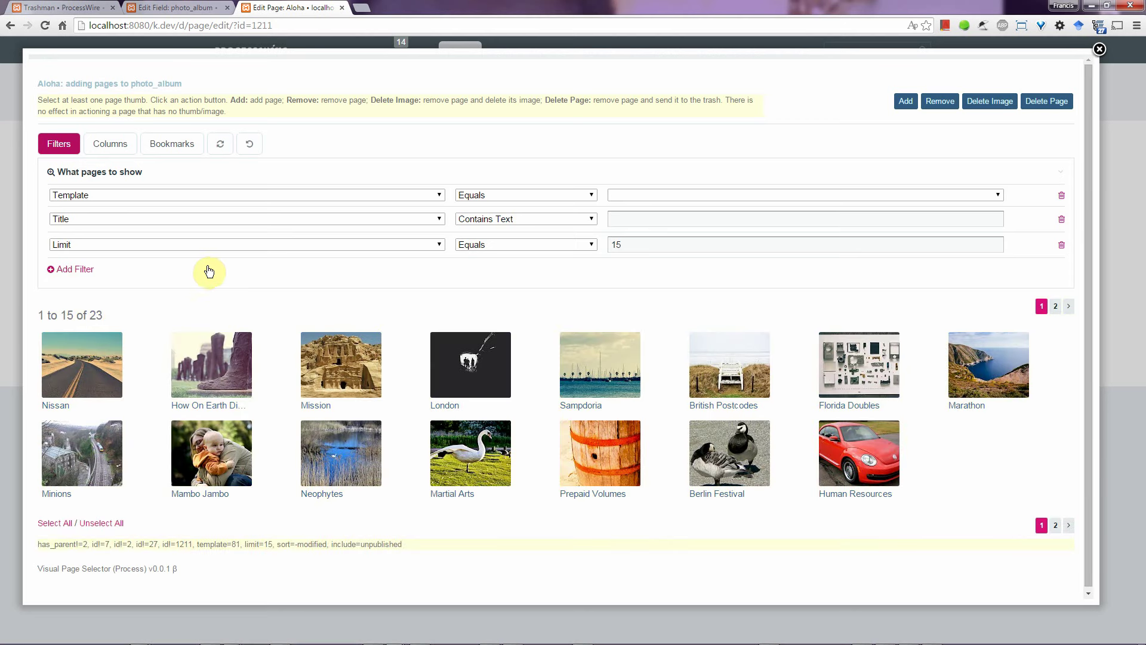
click(87, 269)
click(234, 267)
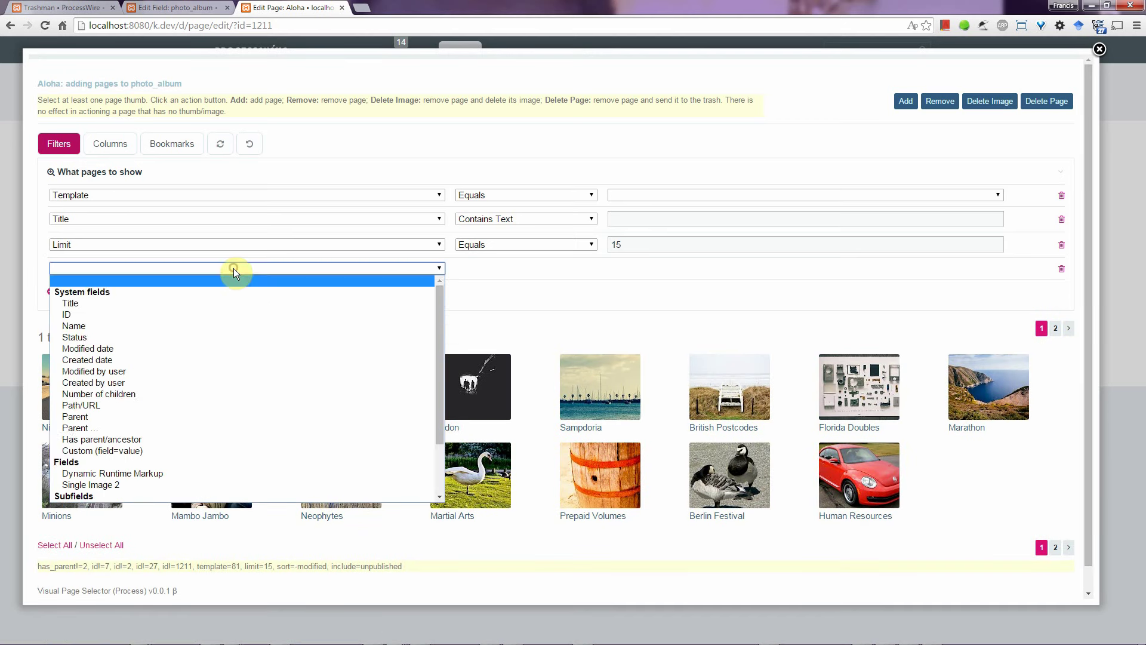
scroll(224, 323, down, 2)
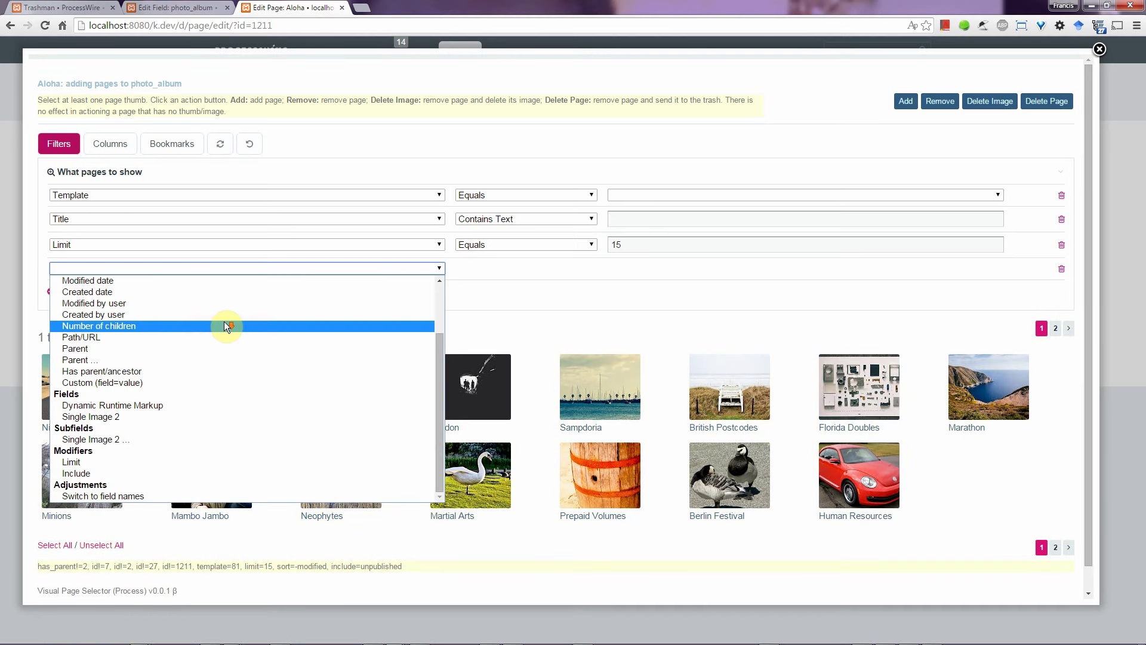
click(127, 438)
click(385, 268)
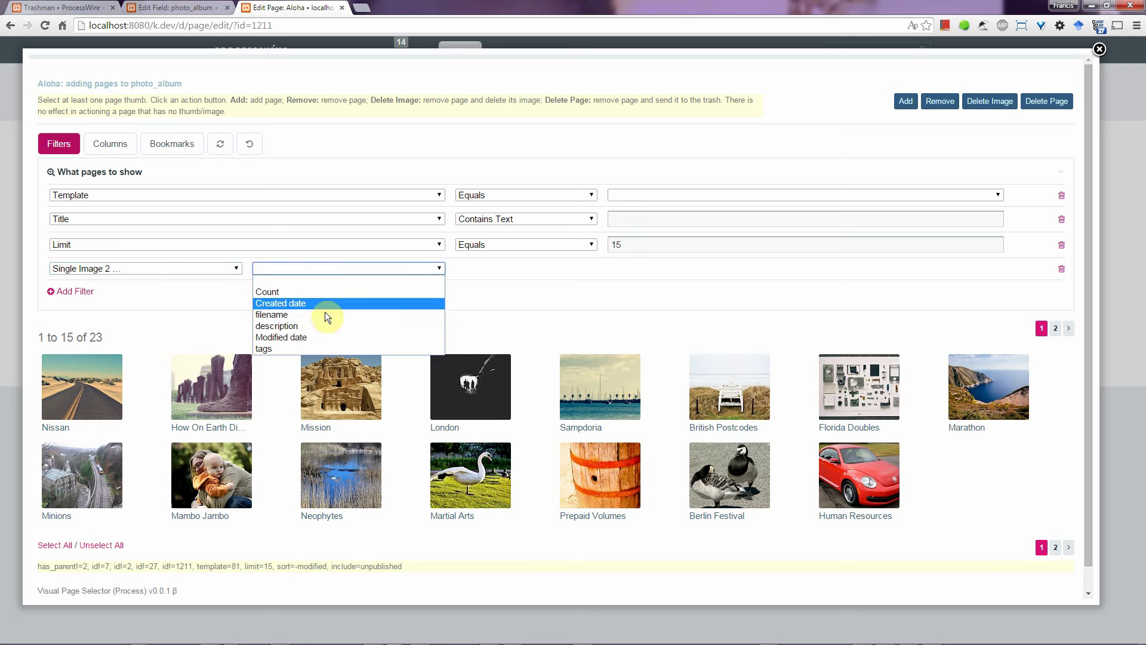
click(312, 323)
click(638, 267)
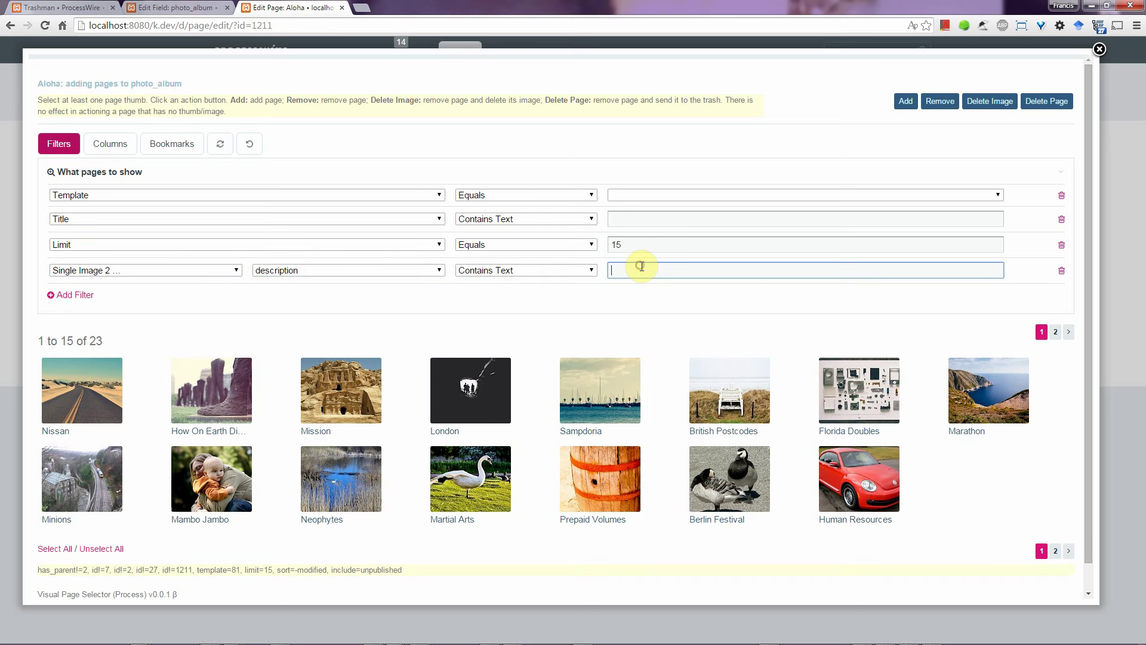
text(roa)
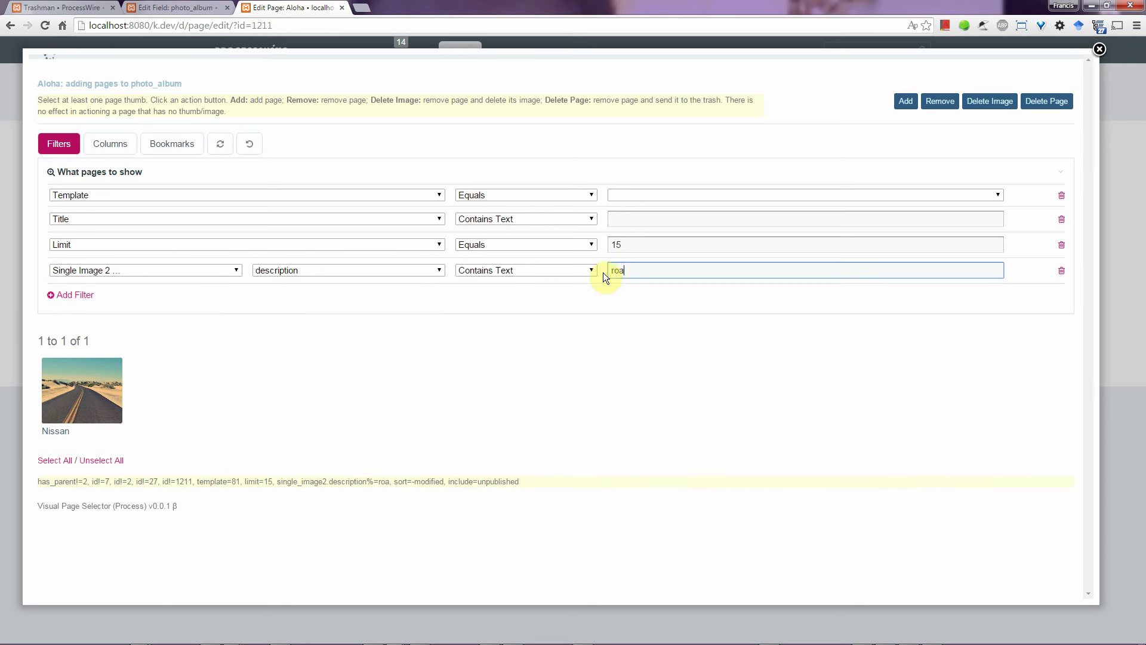
click(89, 394)
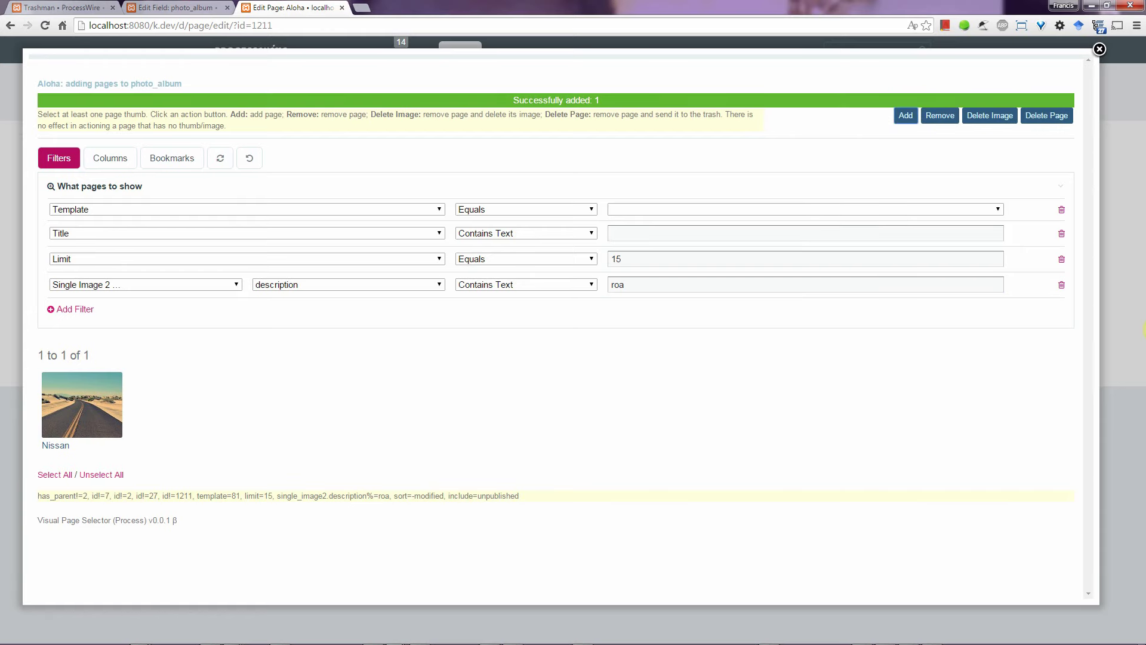
Step: Remove the image description filter and add Human Resources, Berlin Festival, Prepaid Volumes and Martial Arts to the Aloha album
click(1062, 285)
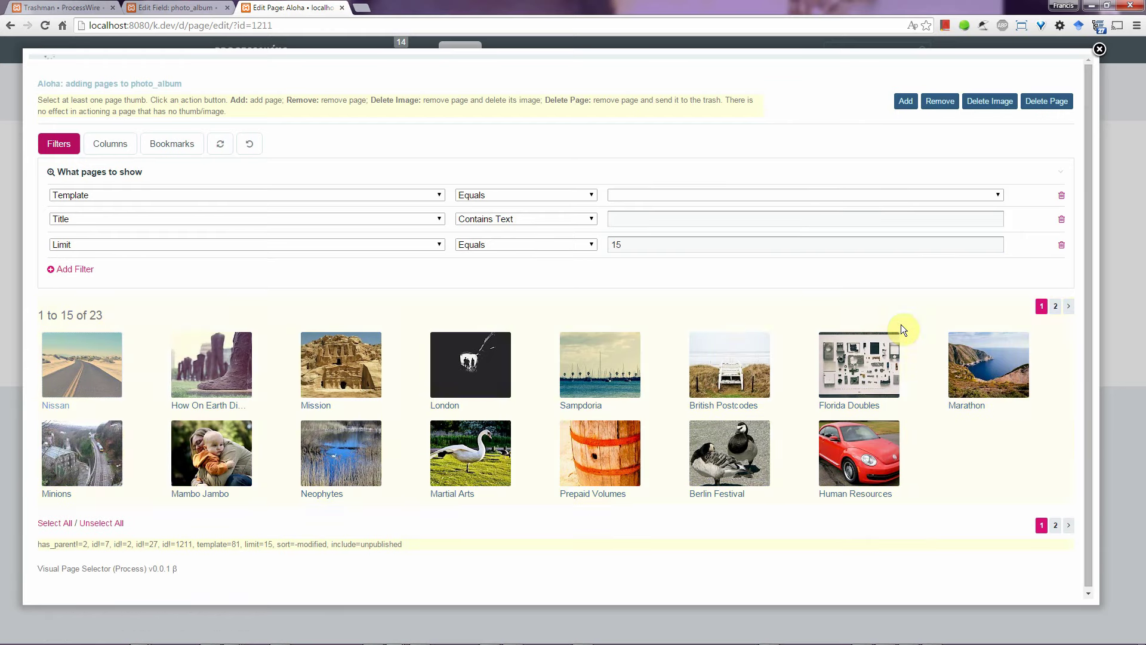
click(860, 453)
click(939, 106)
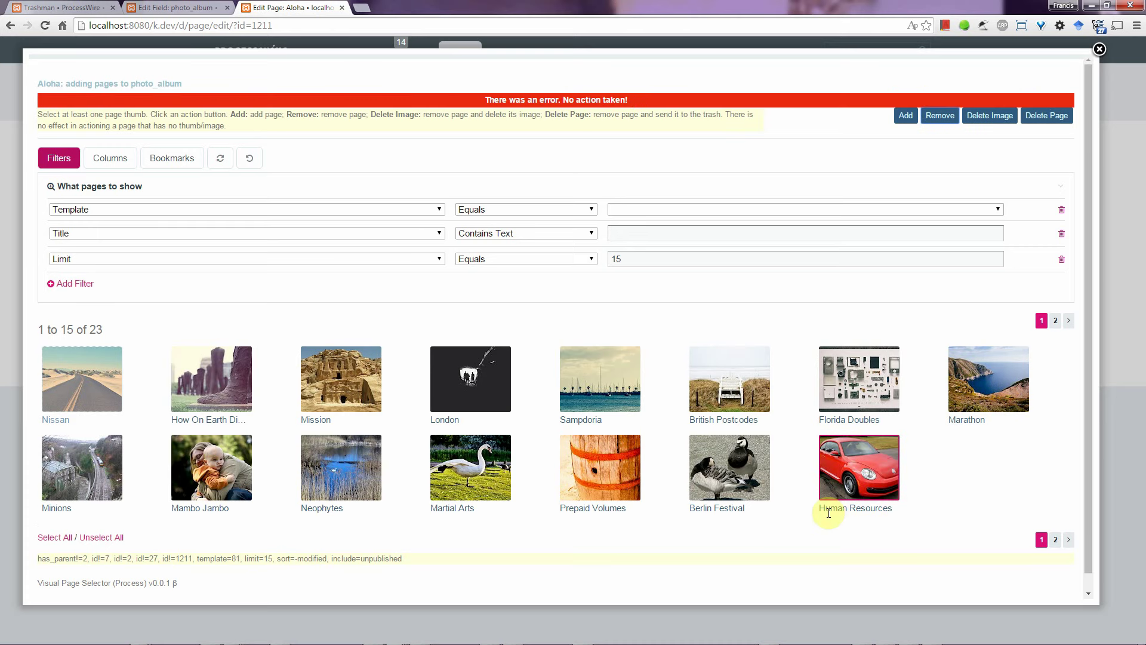
click(738, 471)
click(625, 472)
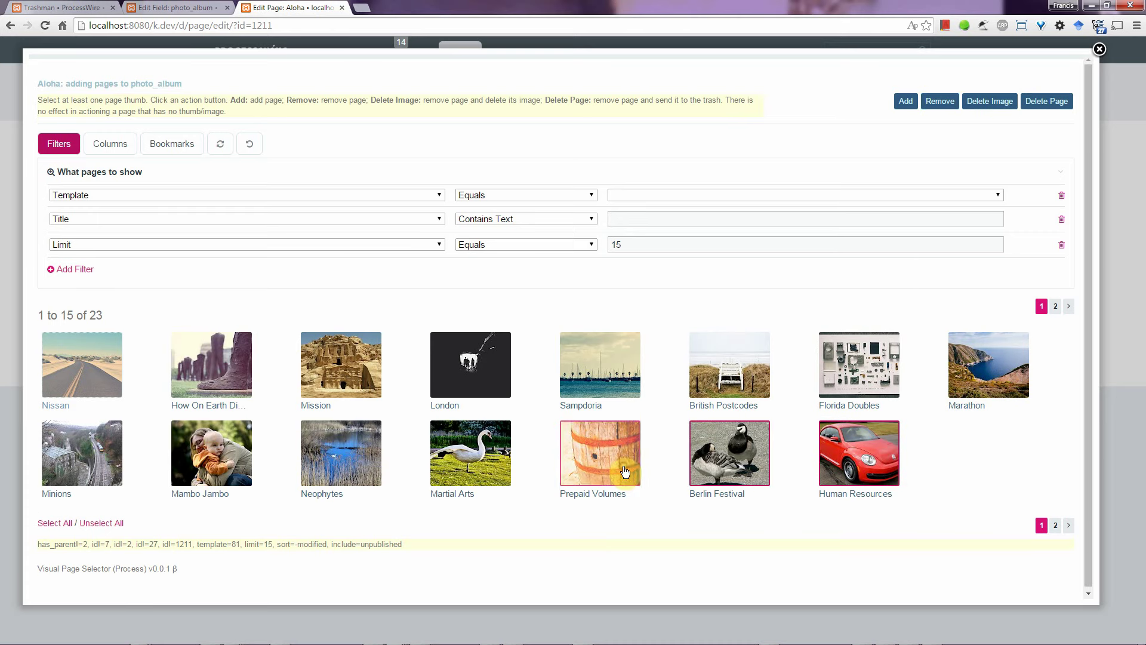
click(467, 462)
click(906, 105)
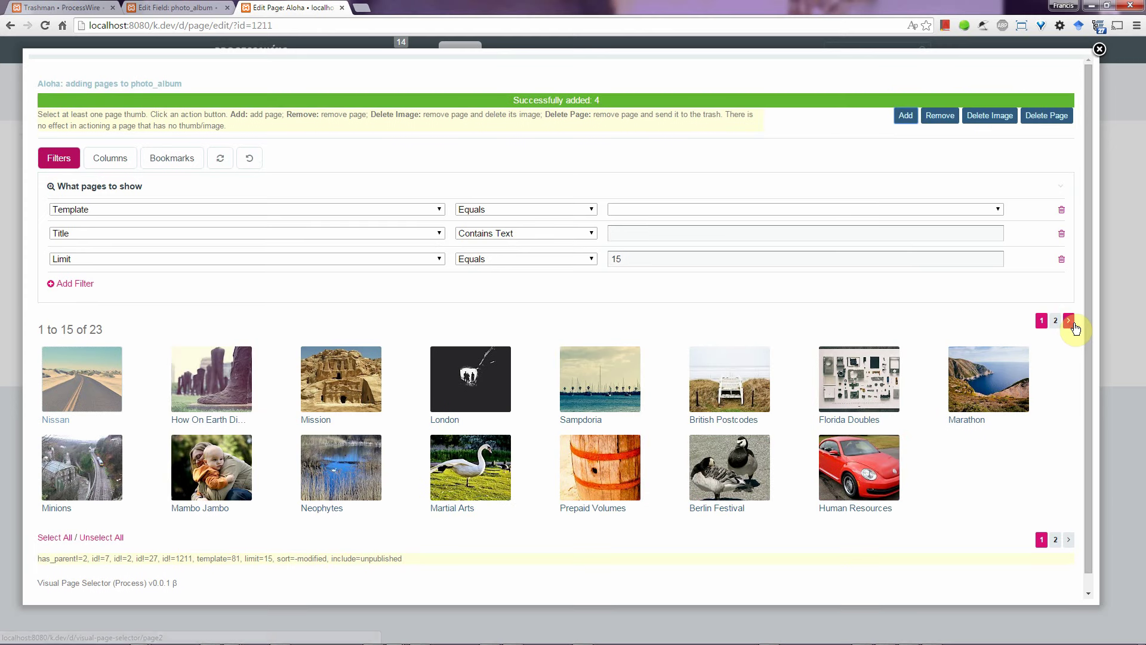
Step: Add Amazonia, Mickey Mouse Nation and Fiat from the second results page and return to the Aloha album
click(1072, 323)
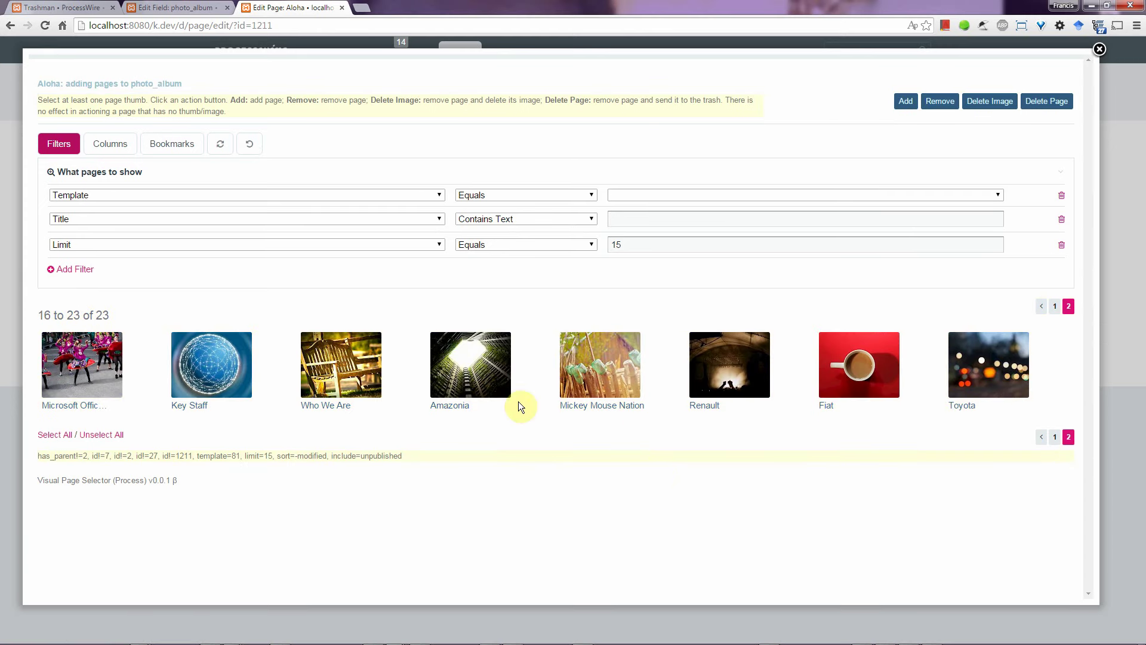
click(461, 362)
click(596, 362)
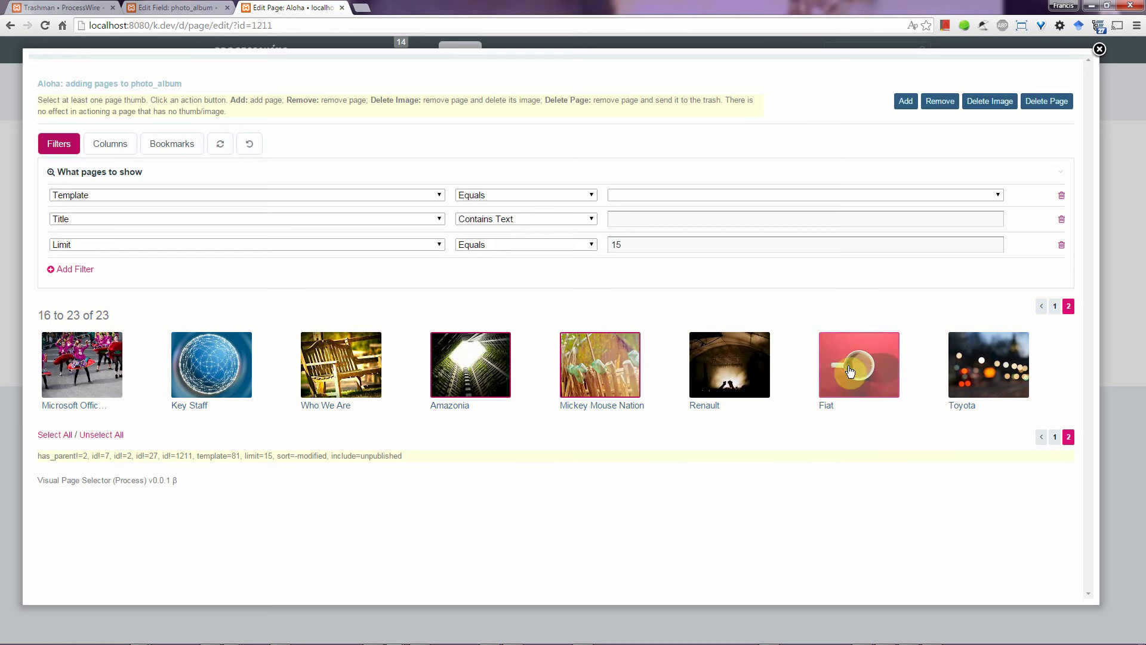
click(901, 103)
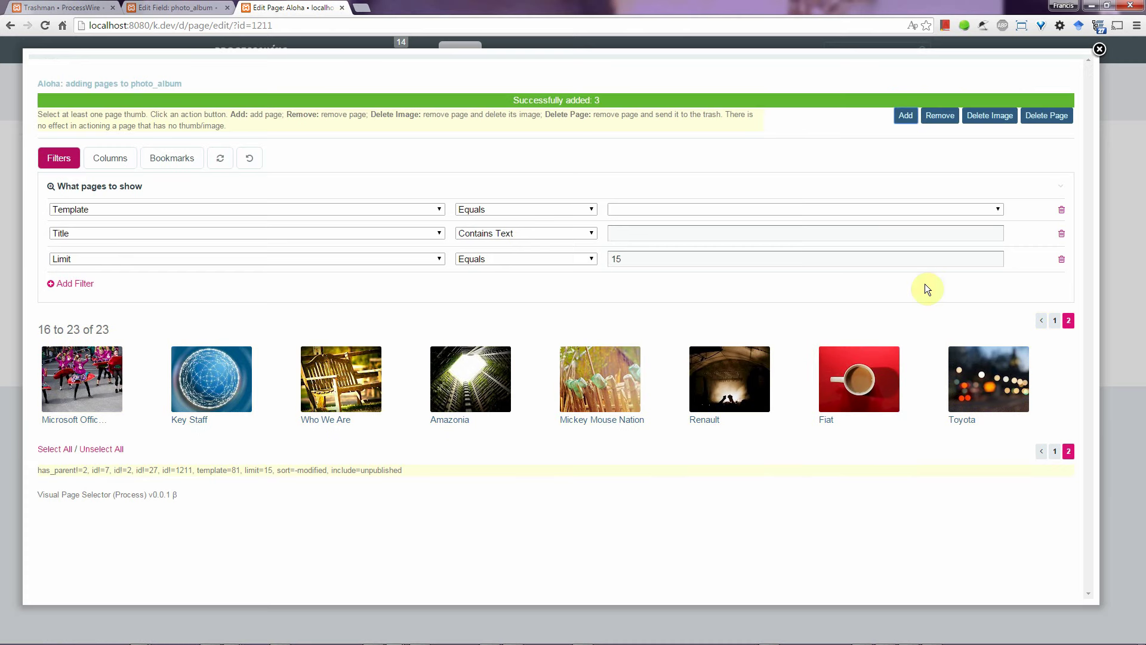
click(1111, 356)
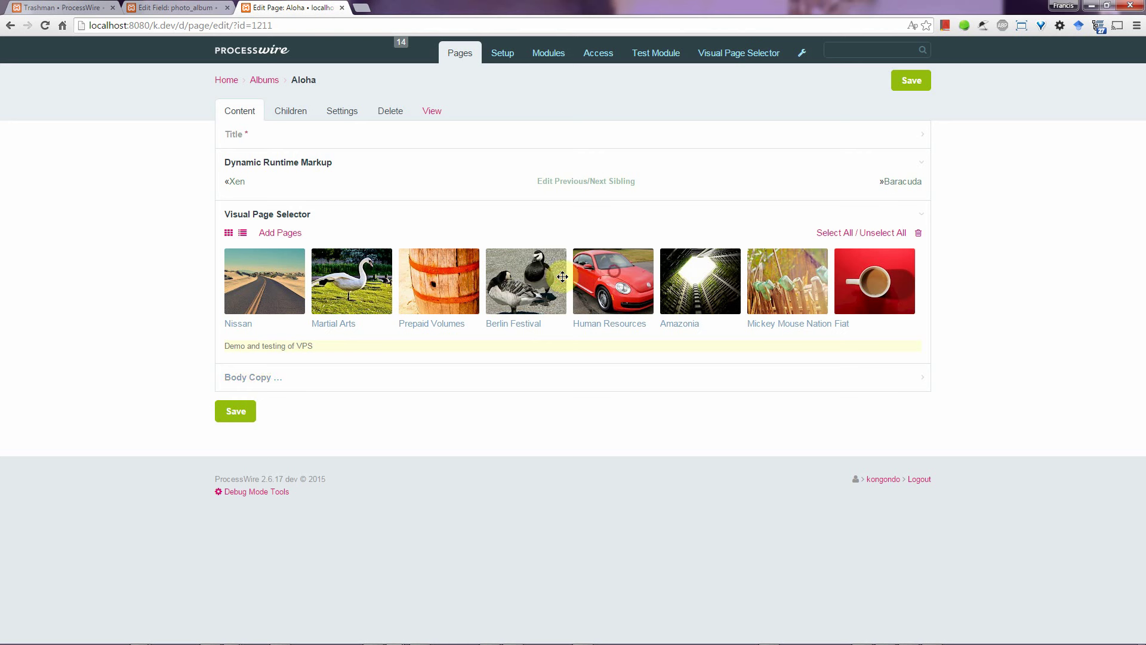
Step: Reorder Aloha's thumbnails with Human Resources first and Nissan between Prepaid Volumes and Berlin Festival
drag(563, 276, 263, 278)
drag(349, 276, 559, 289)
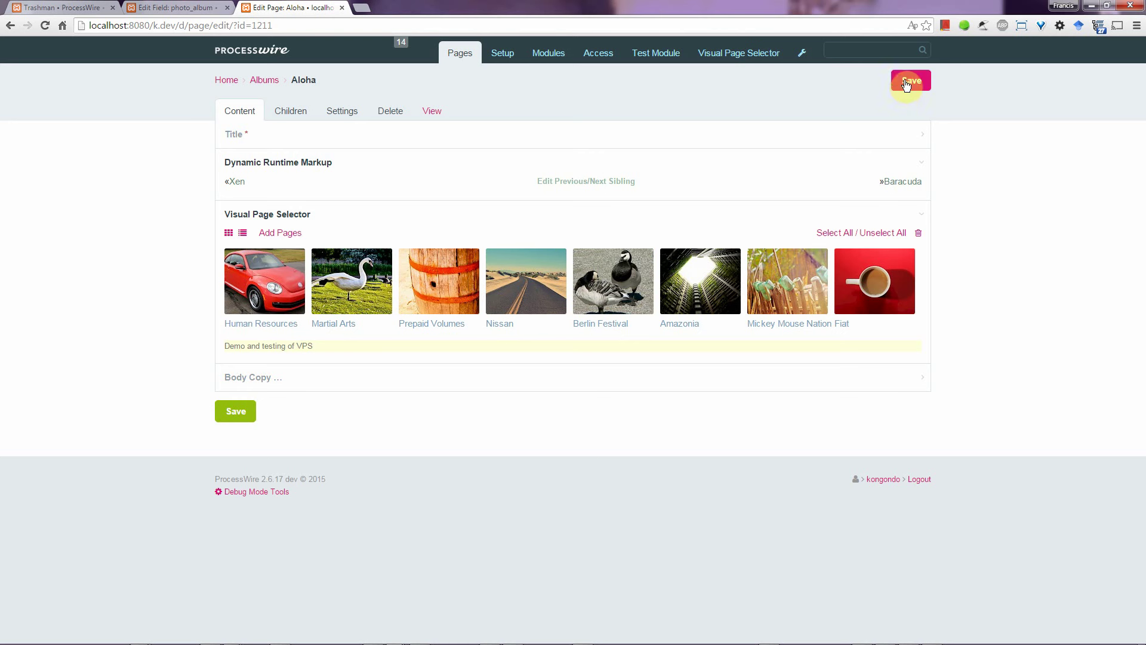